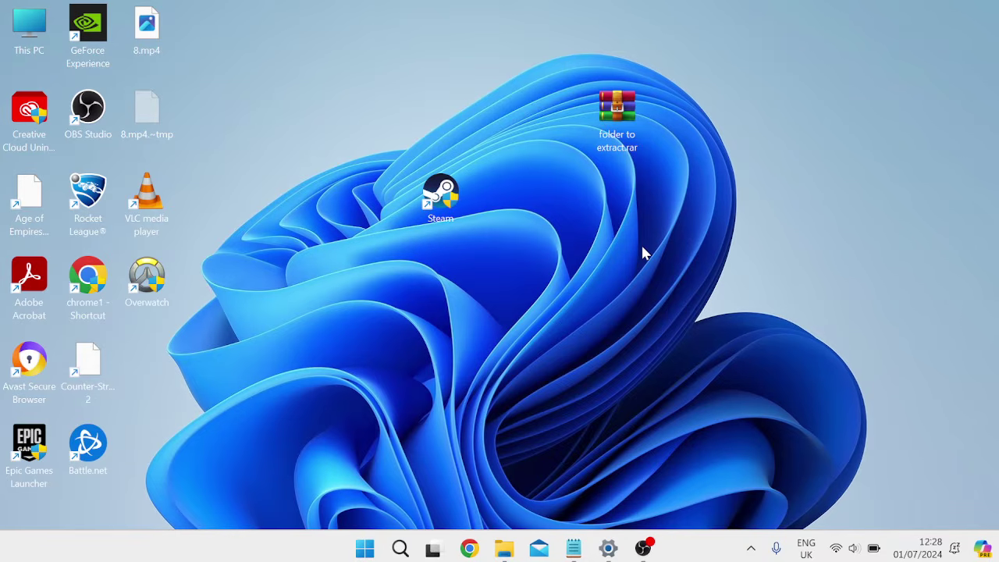
# Open Adobe Acrobat from the Windows search.
pyautogui.press('super')
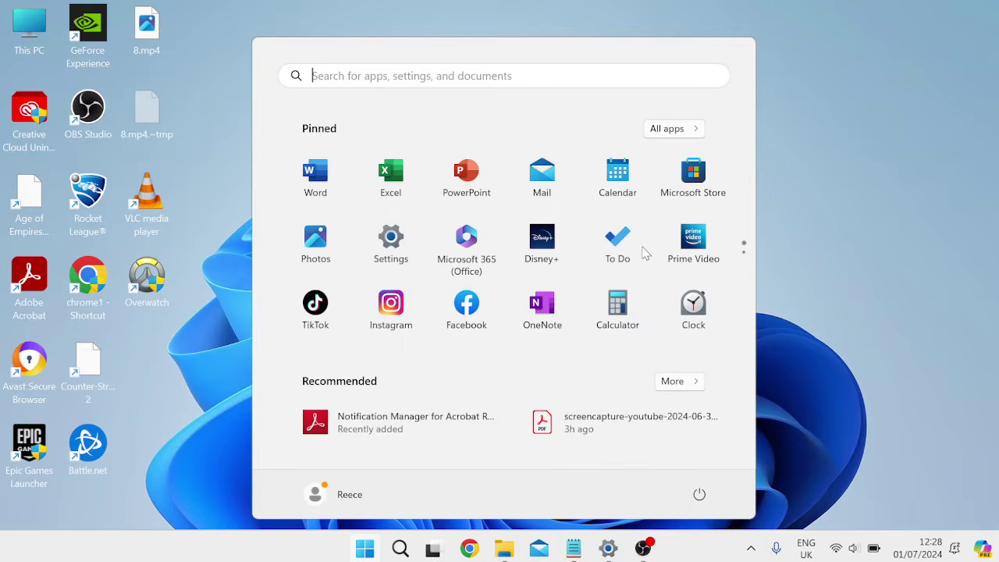
pyautogui.write('add or remove programs')
pyautogui.press('Return')
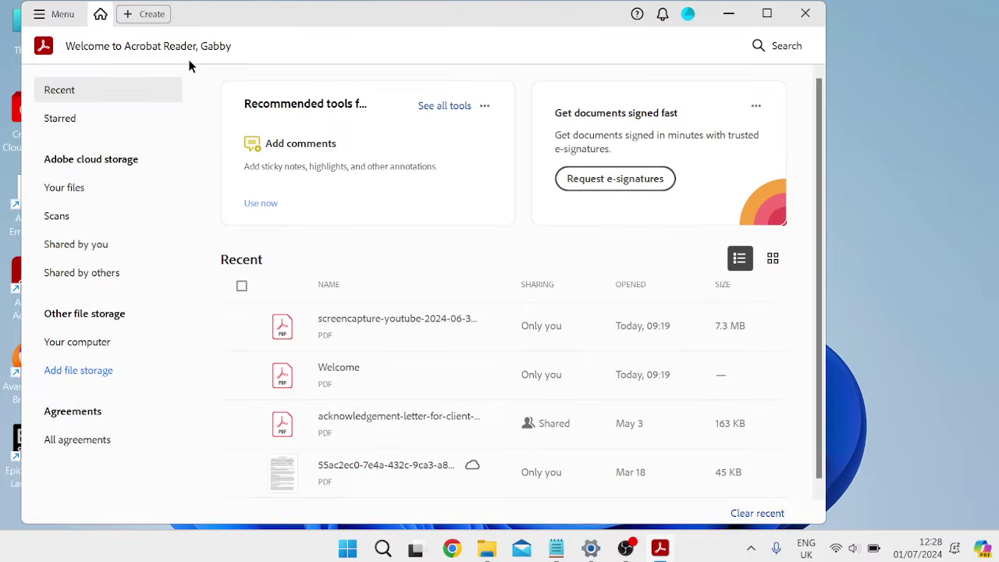
# Check for Acrobat Reader updates, then close the updater and the welcome window.
pyautogui.click(48, 16)
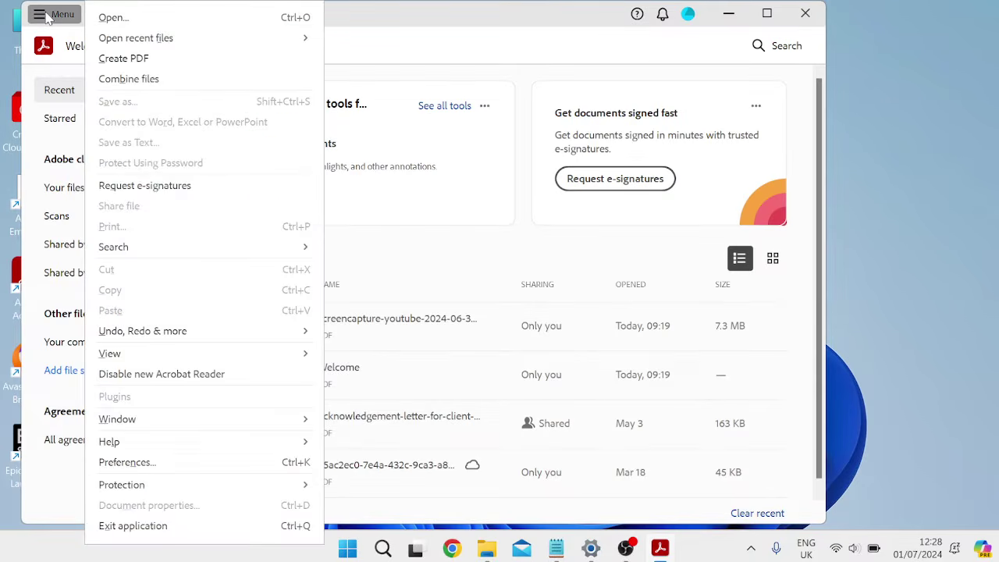
pyautogui.moveTo(230, 450)
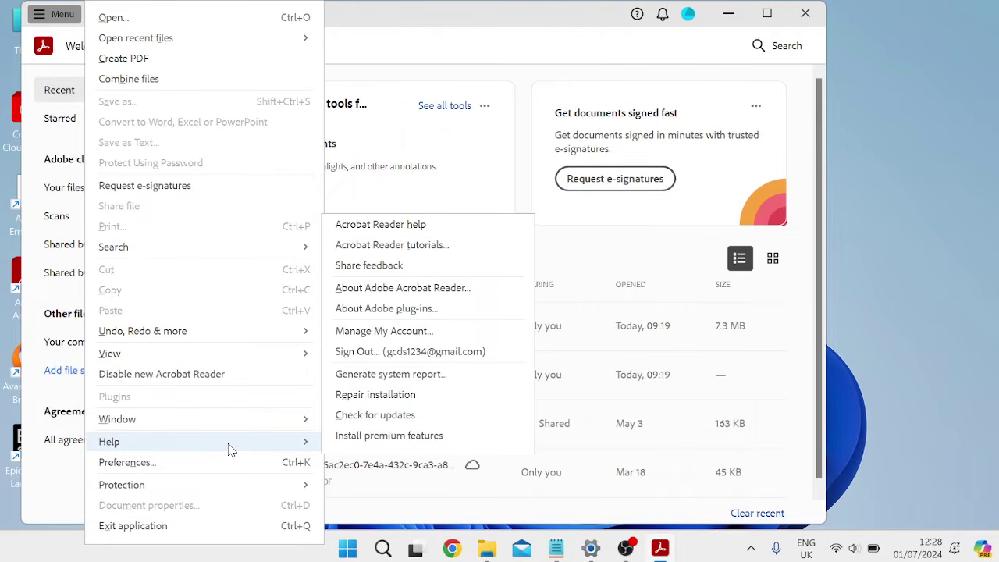
pyautogui.click(399, 417)
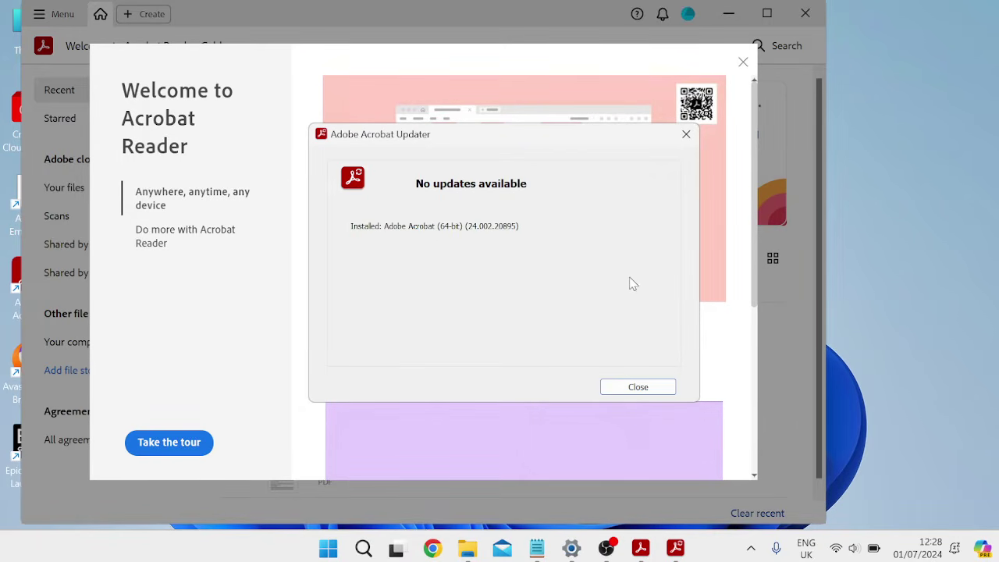
pyautogui.click(657, 383)
pyautogui.click(741, 64)
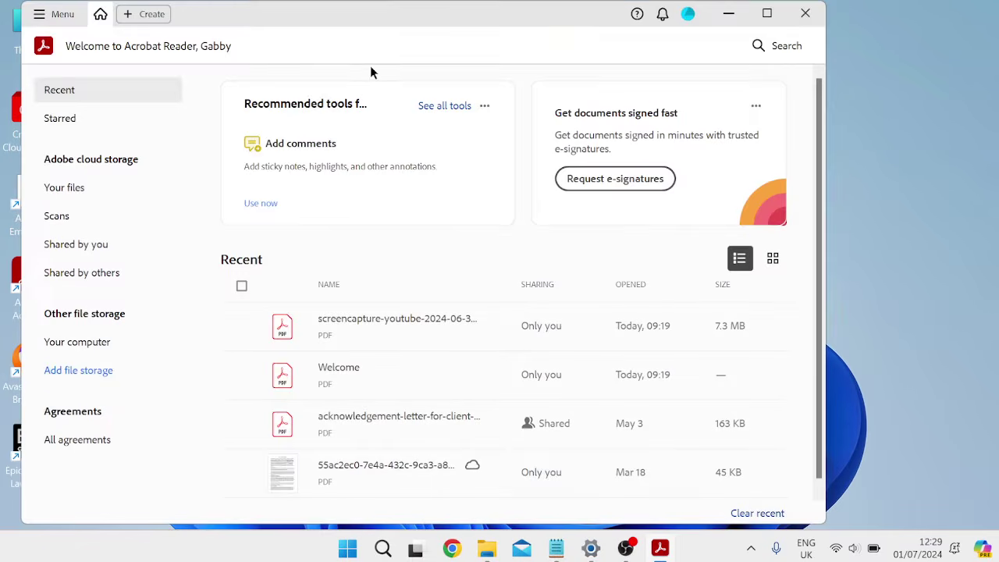
# Disable Protected Mode at startup in the Security (Enhanced) preferences, save the change, and exit Acrobat.
pyautogui.click(55, 14)
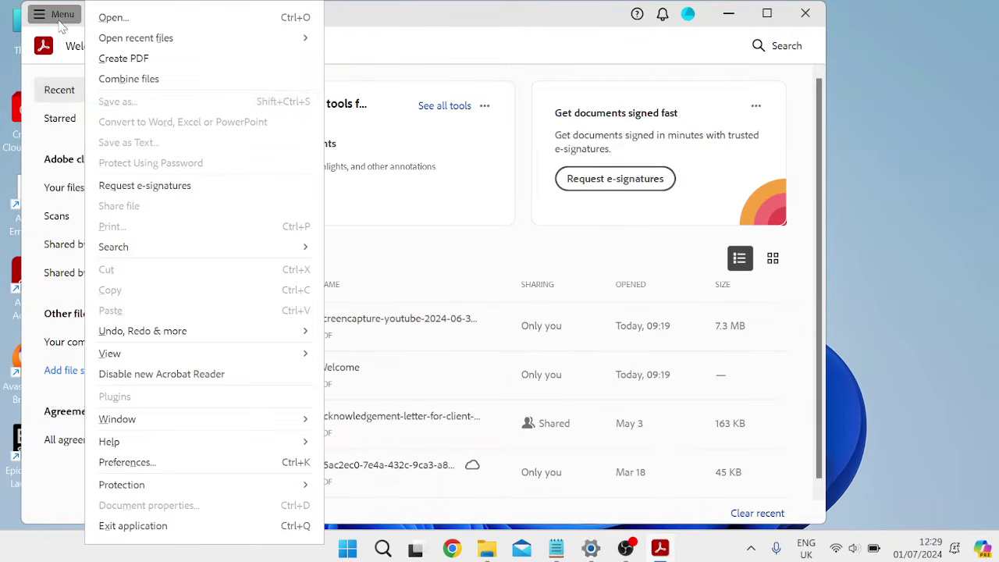
pyautogui.click(173, 464)
pyautogui.click(130, 367)
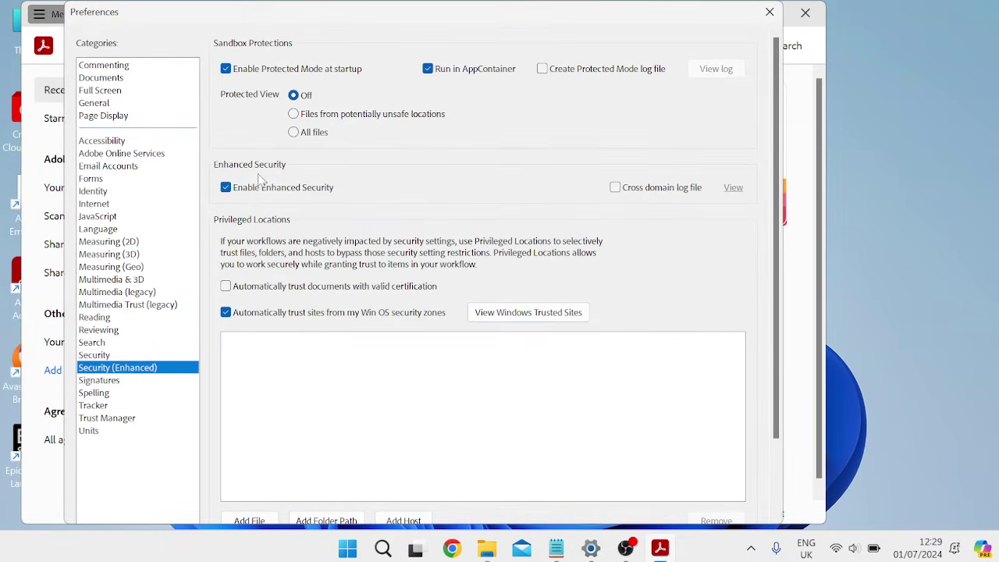
pyautogui.click(225, 69)
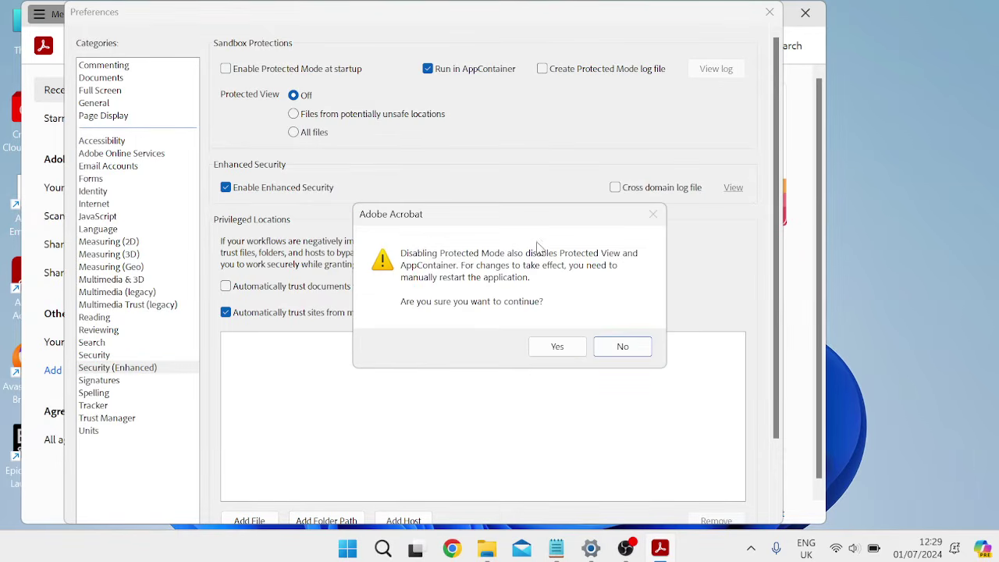
pyautogui.click(558, 347)
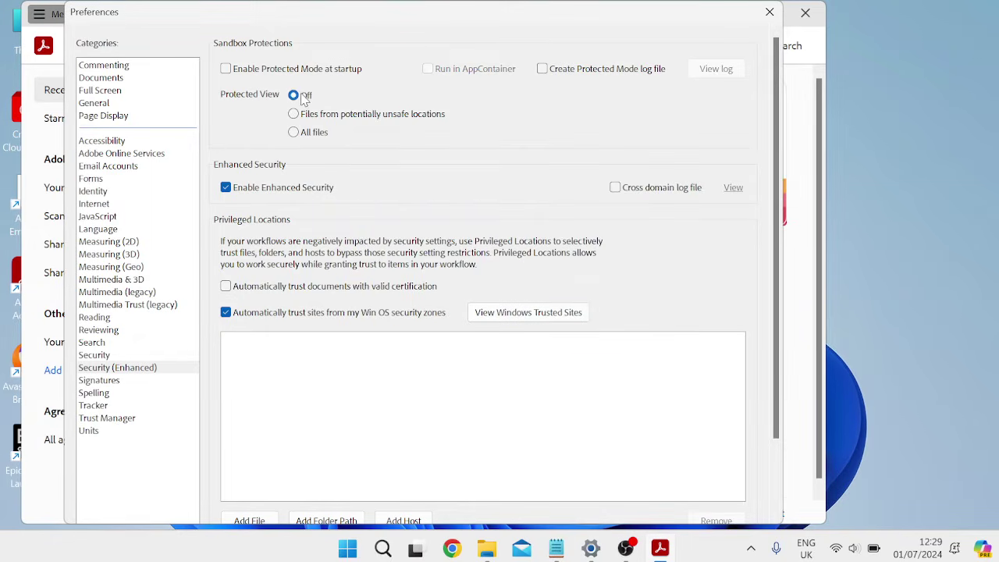
pyautogui.scroll(-2, 468, 101)
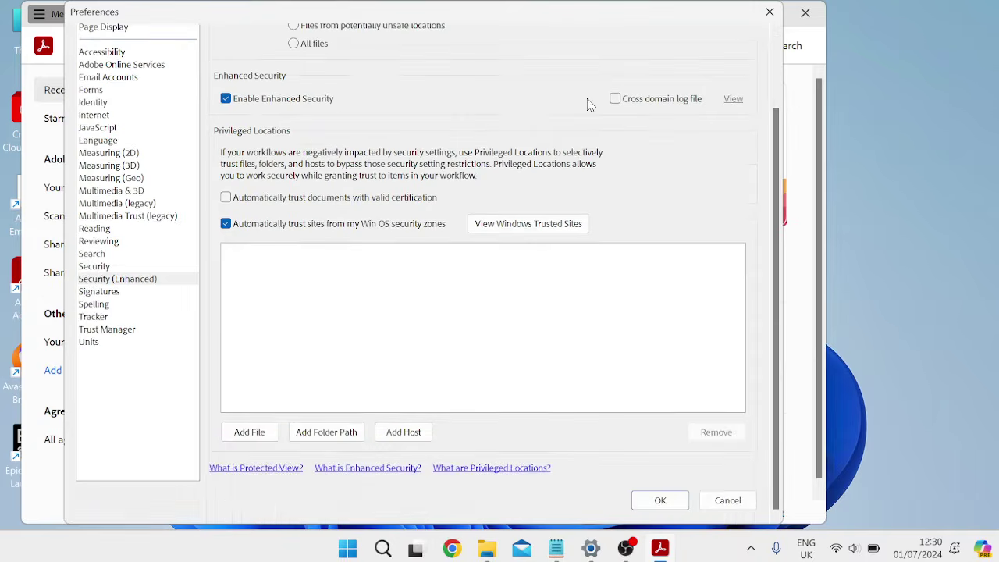
pyautogui.click(660, 501)
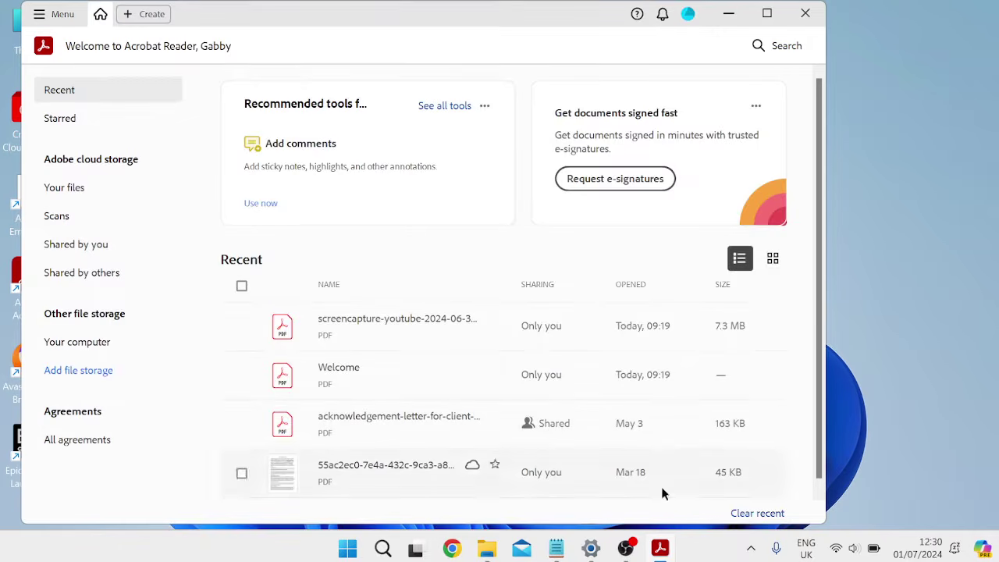
pyautogui.click(805, 13)
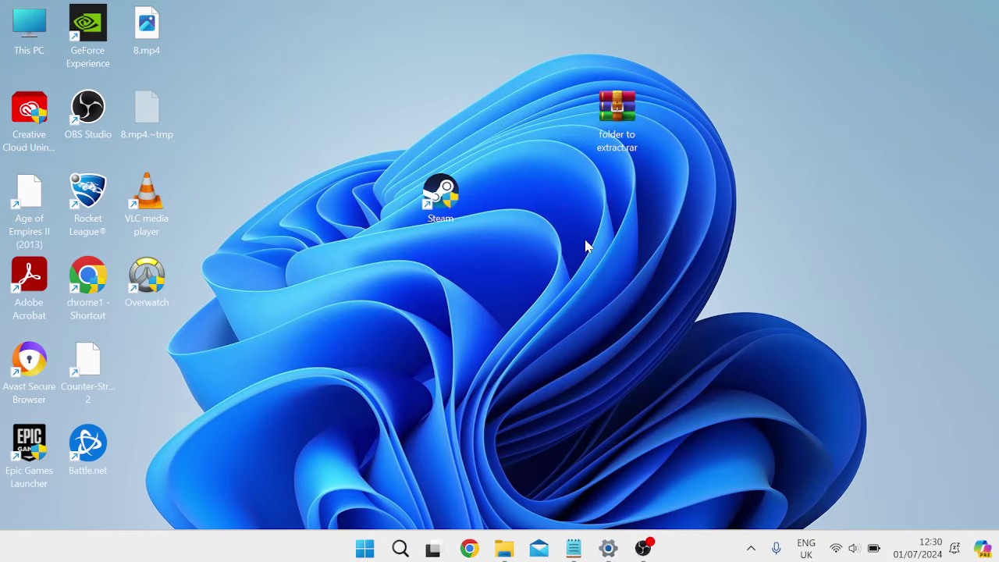
# Find Adobe Acrobat in the Windows search, go to its file location, and open the shortcut's properties.
pyautogui.press('super')
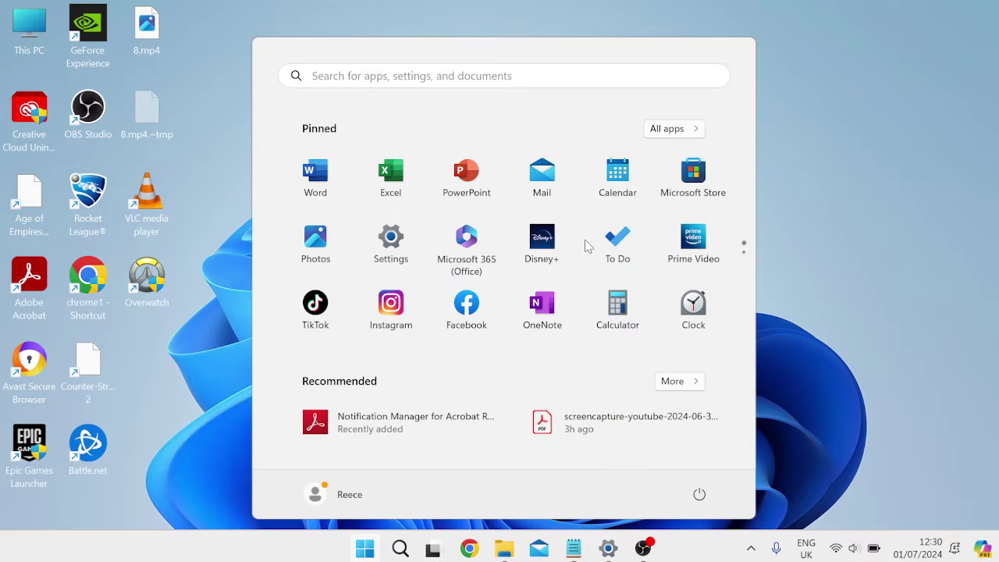
pyautogui.write('adob')
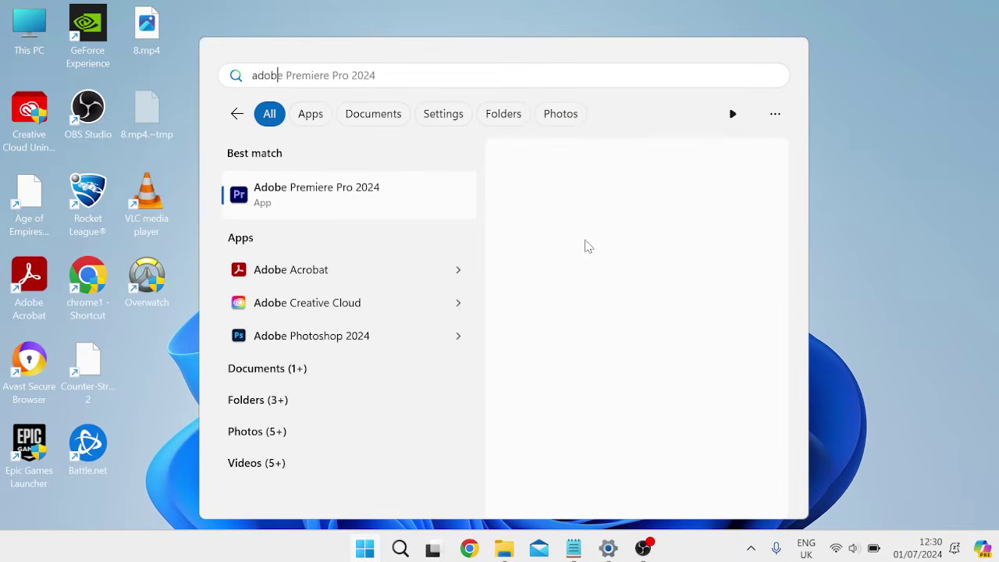
pyautogui.write('e acrobat')
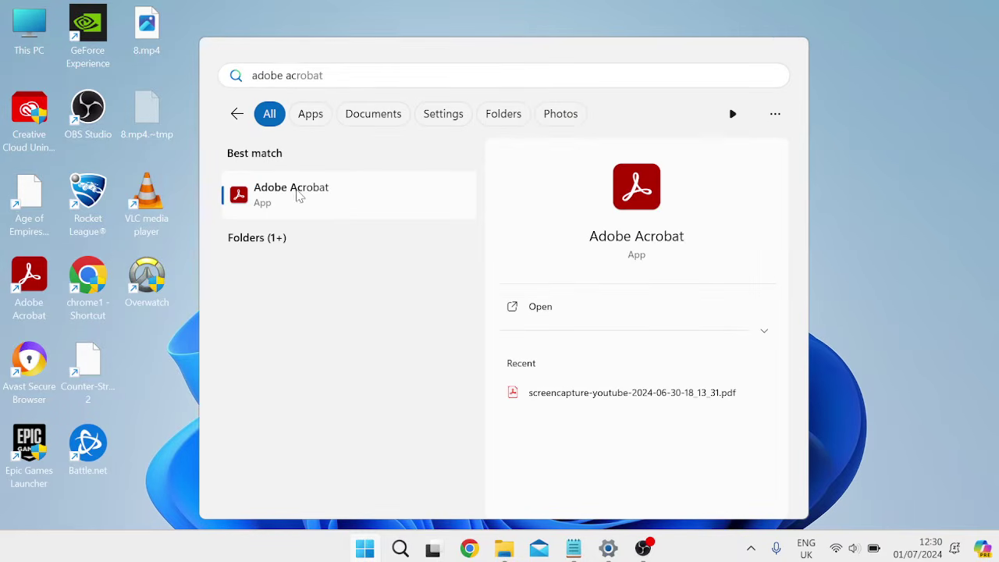
pyautogui.rightClick(297, 196)
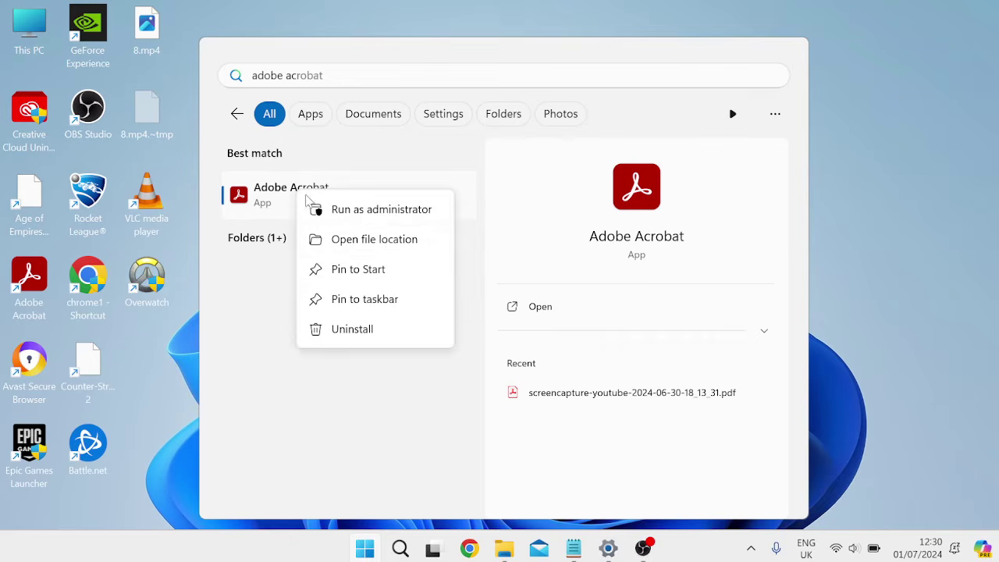
pyautogui.click(383, 248)
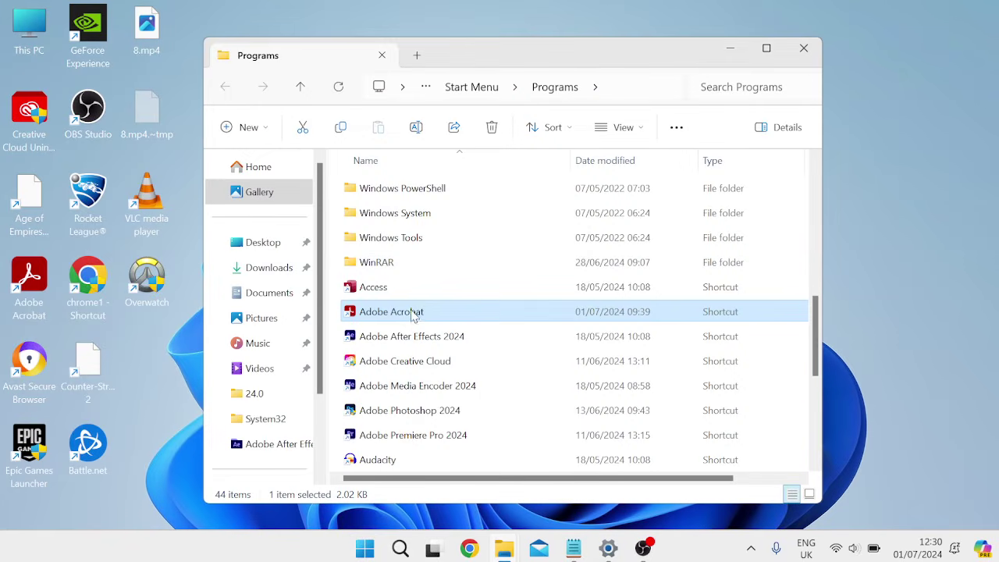
pyautogui.rightClick(409, 316)
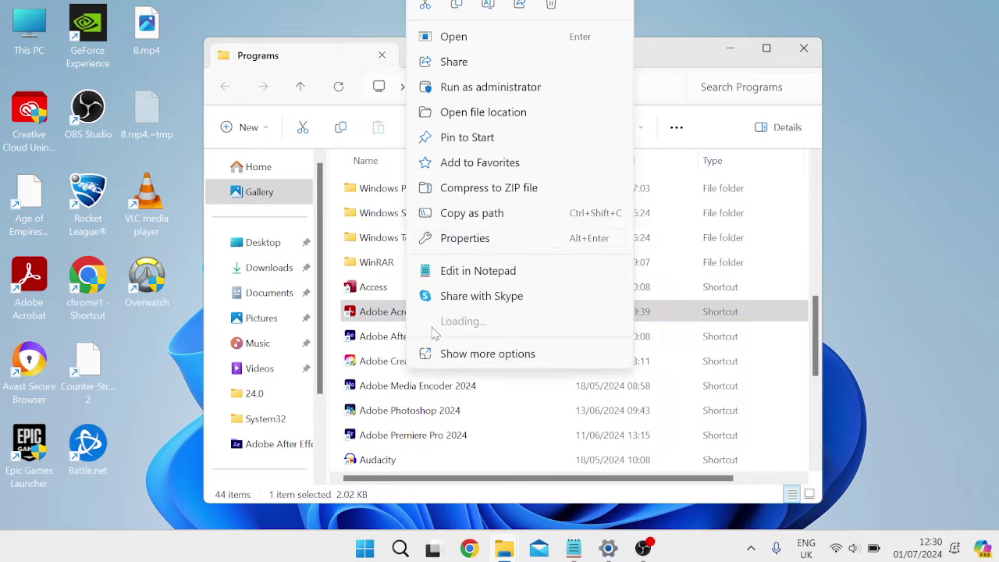
pyautogui.click(465, 238)
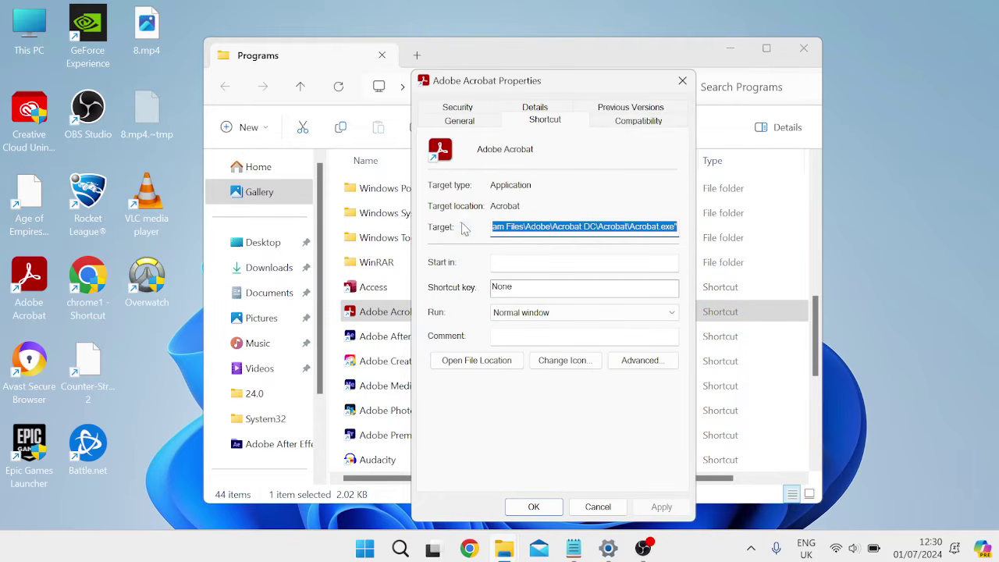
# Set the Acrobat shortcut to disable fullscreen optimizations and run as administrator, apply the compatibility settings, and close the Programs folder.
pyautogui.click(632, 123)
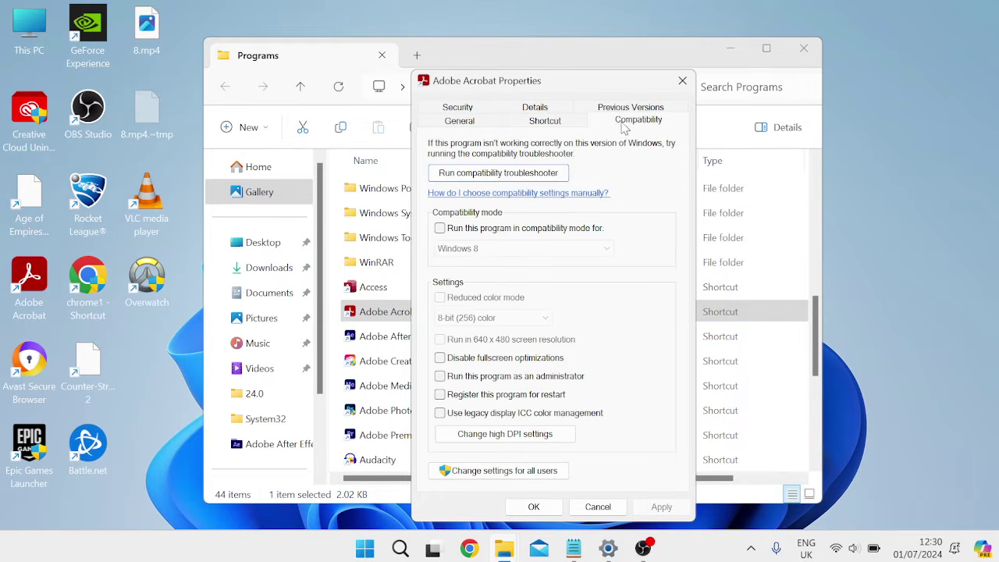
pyautogui.click(441, 359)
pyautogui.click(440, 377)
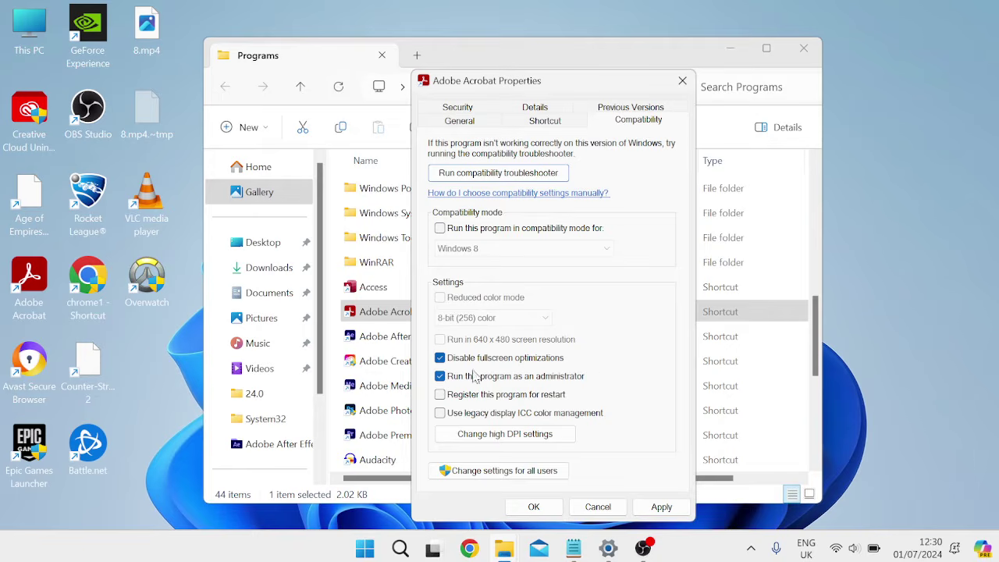
pyautogui.click(661, 507)
pyautogui.click(545, 506)
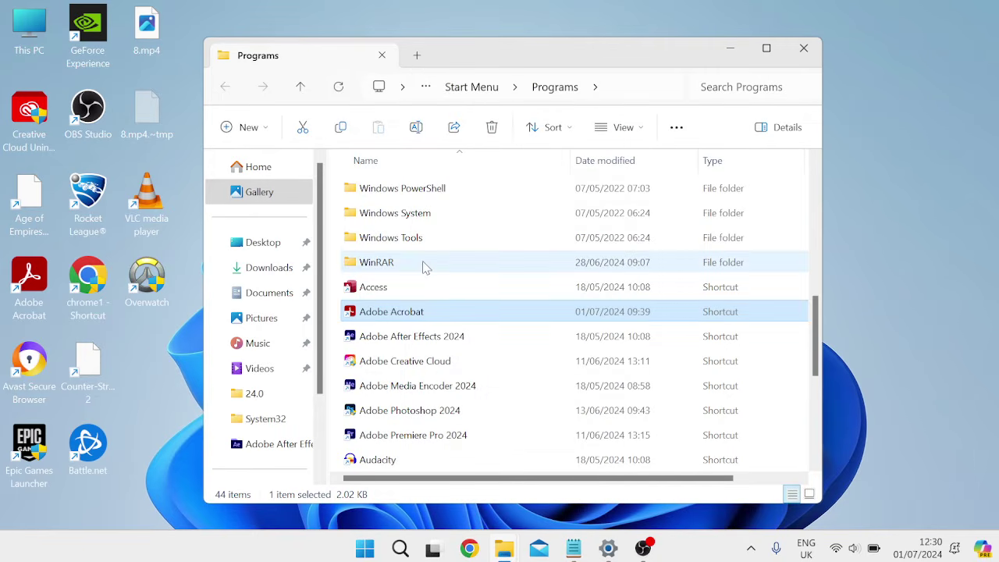
pyautogui.click(803, 48)
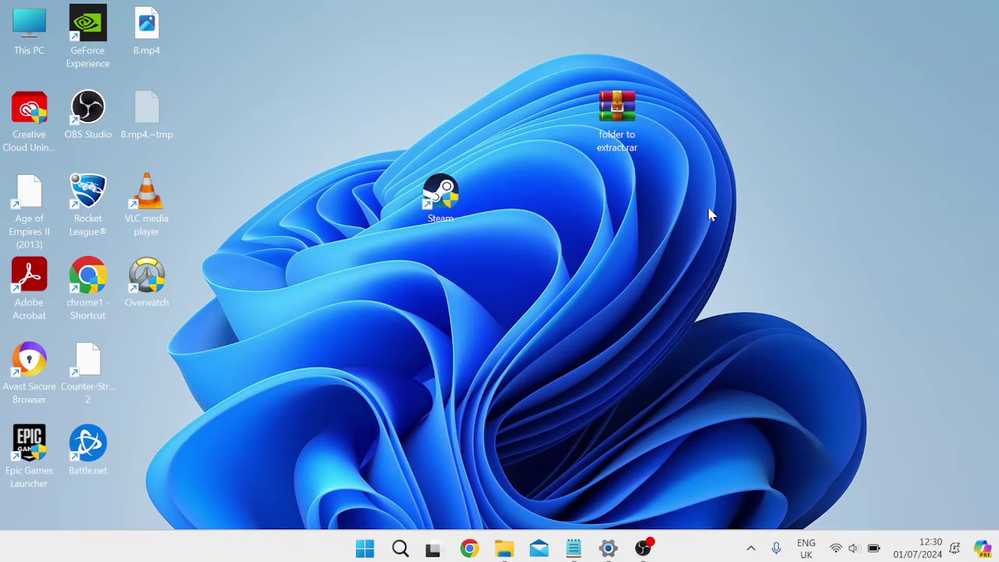
# Open Windows Settings and bring up the list of installed apps.
pyautogui.press('super')
pyautogui.write('set')
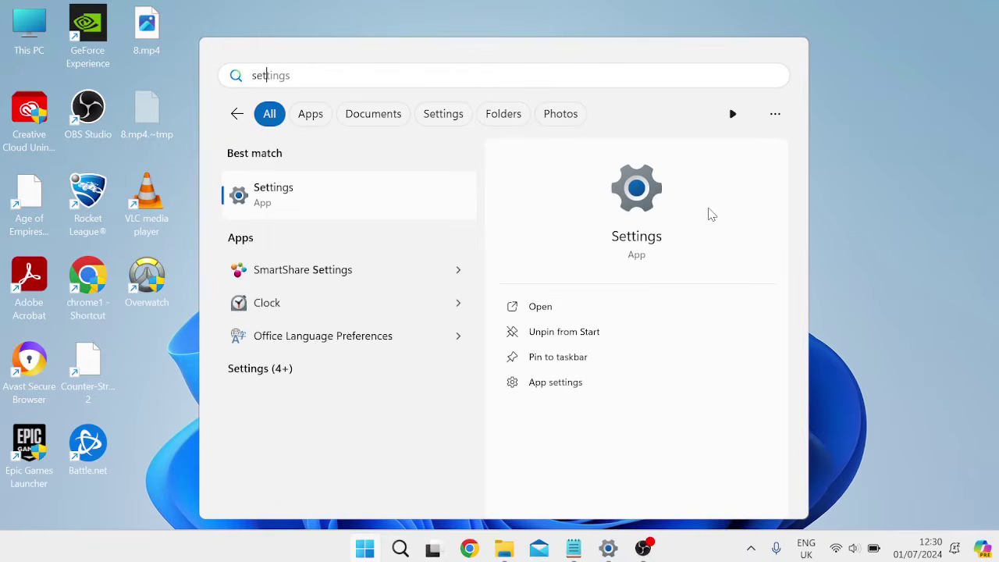
pyautogui.write('tings')
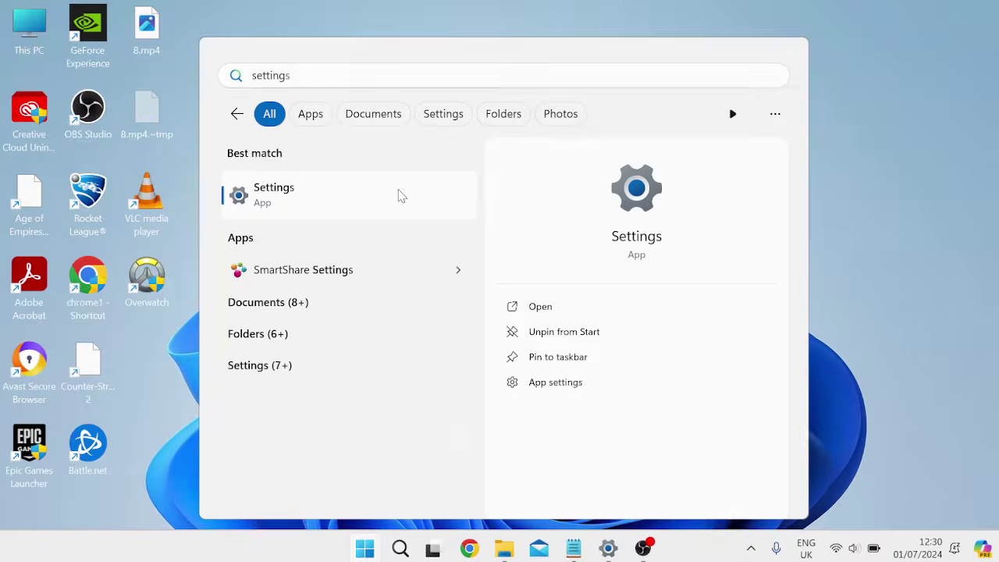
pyautogui.click(401, 195)
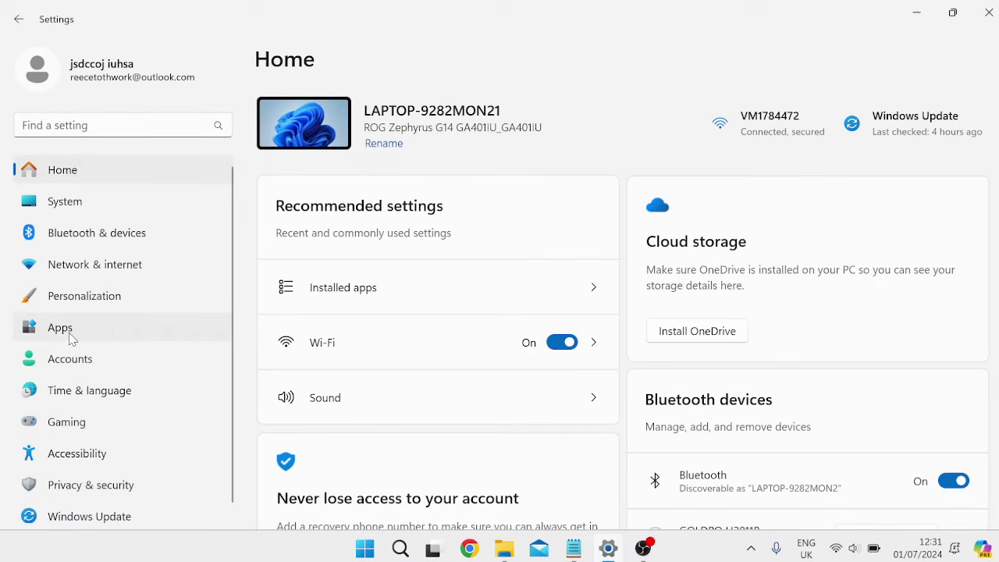
pyautogui.click(60, 328)
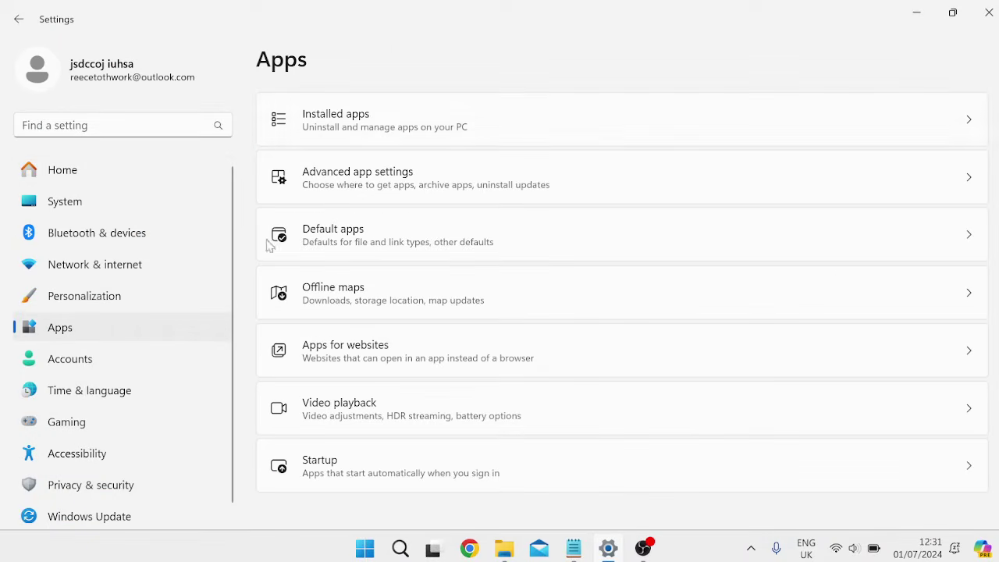
pyautogui.click(371, 125)
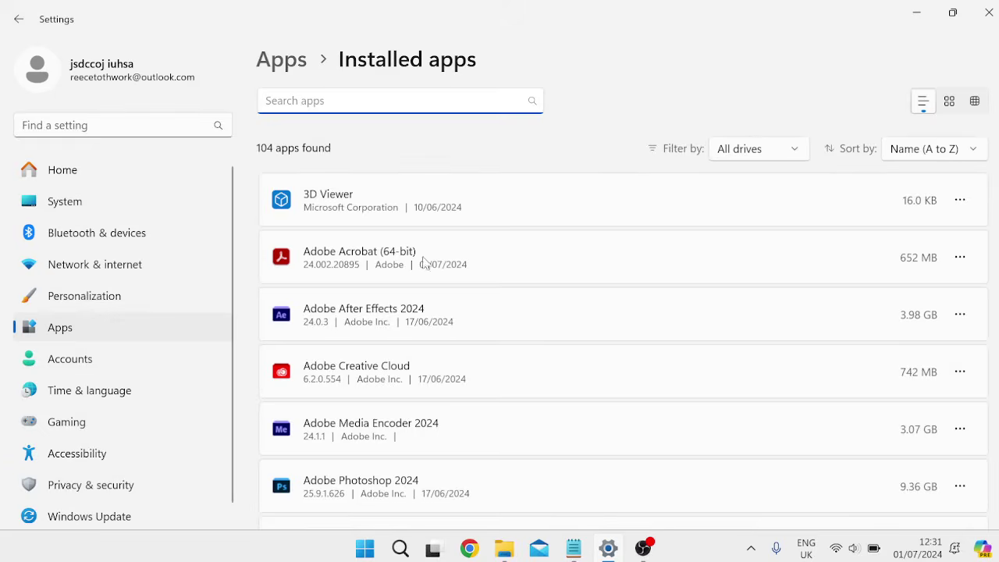
# Repair the Adobe Acrobat (64-bit) installation through its setup's Repair option, finish the setup, and close Settings.
pyautogui.scroll(-2, 487, 270)
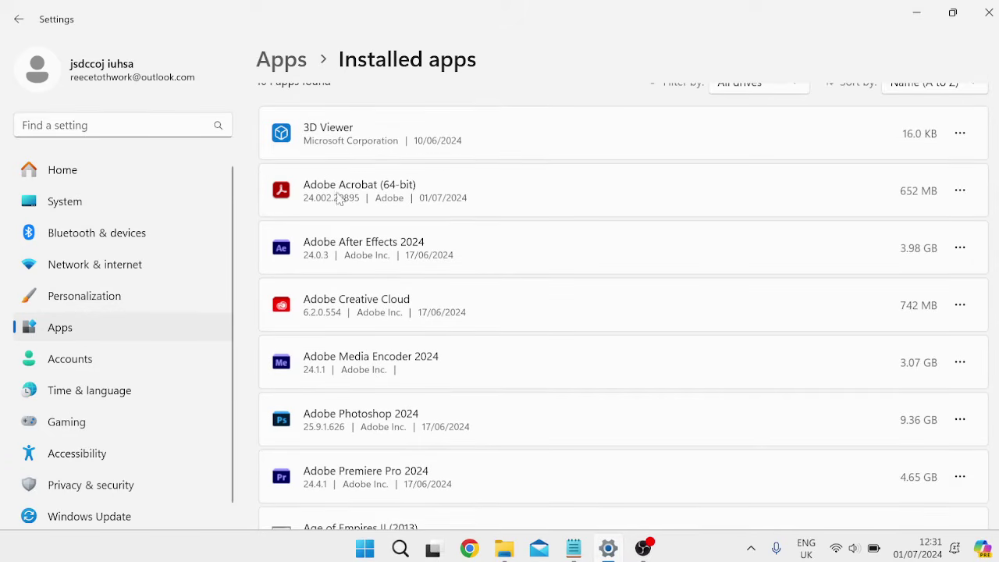
pyautogui.click(960, 191)
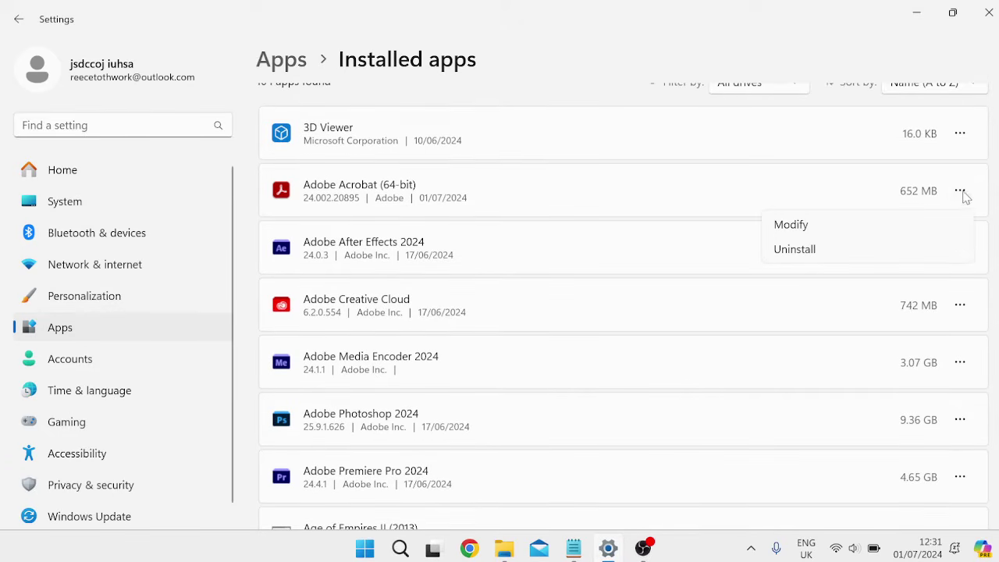
pyautogui.click(832, 228)
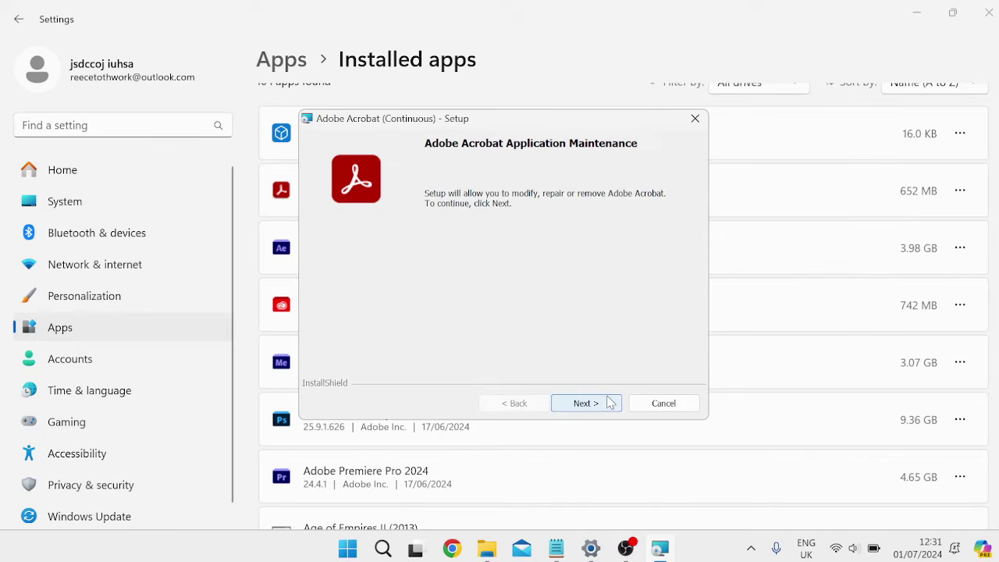
pyautogui.click(611, 403)
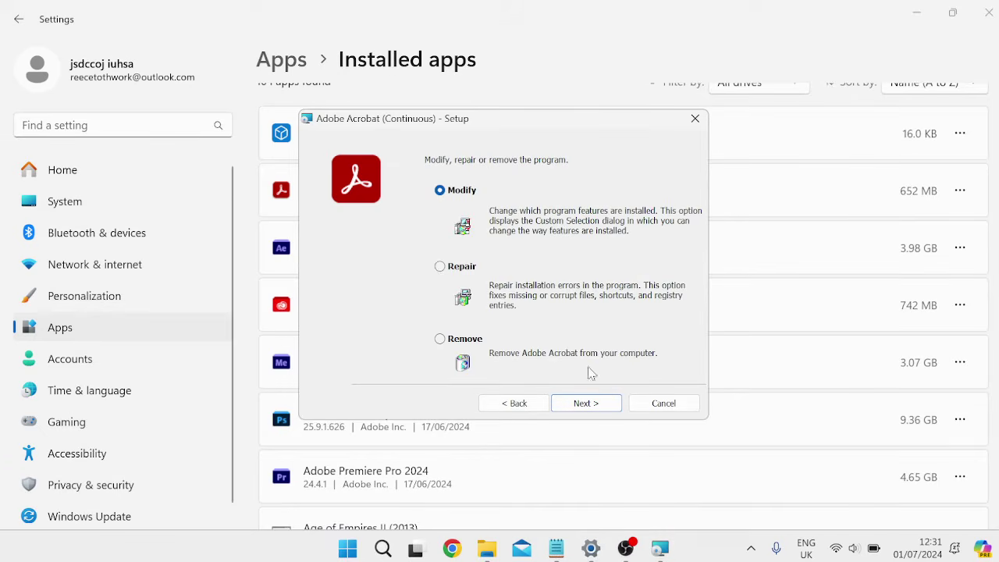
pyautogui.click(440, 268)
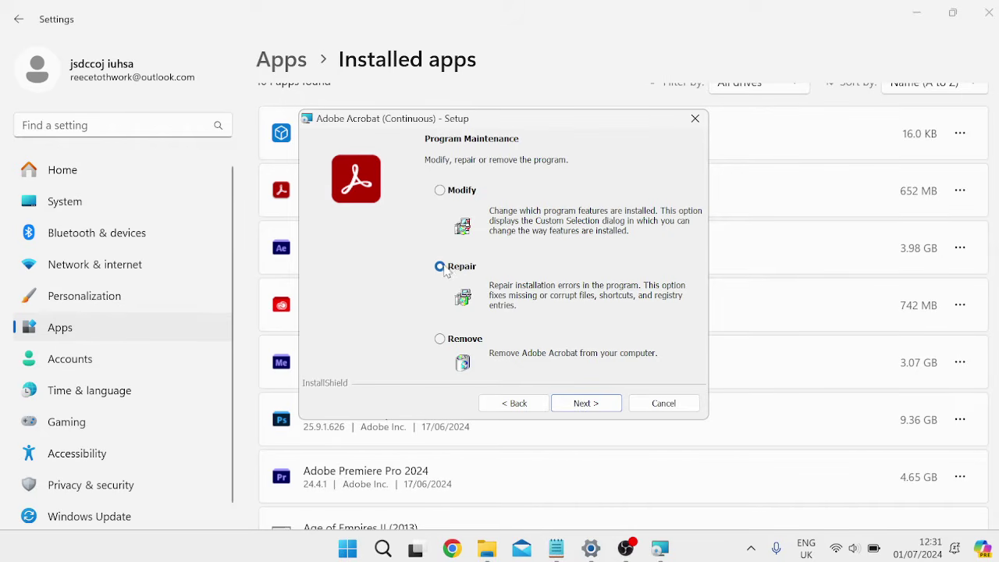
pyautogui.click(607, 402)
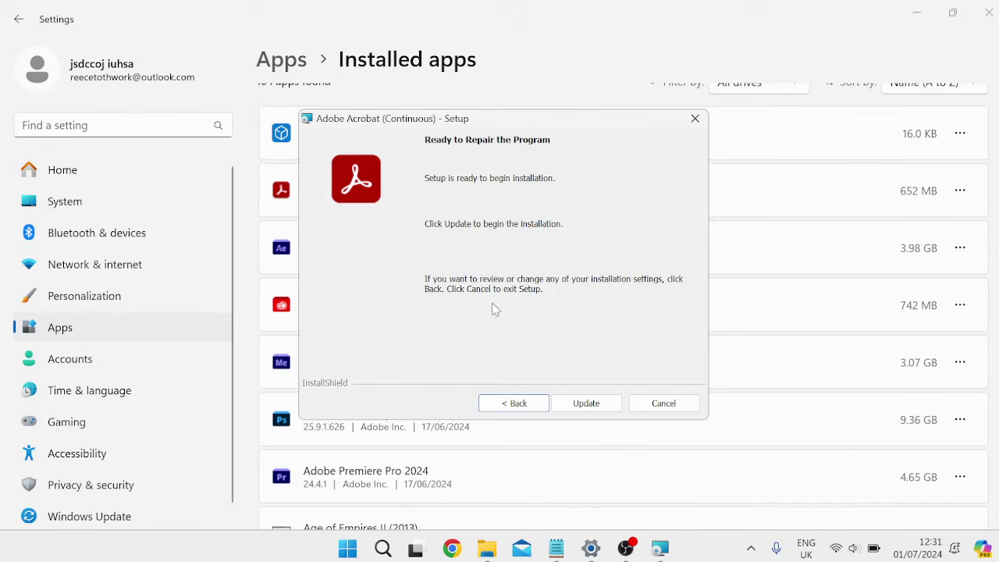
pyautogui.click(586, 402)
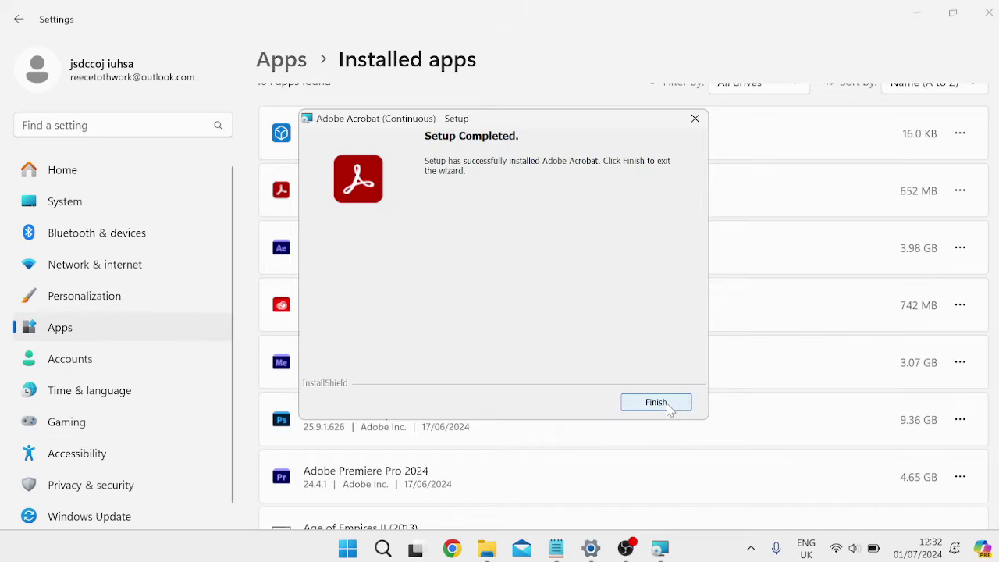
pyautogui.click(656, 402)
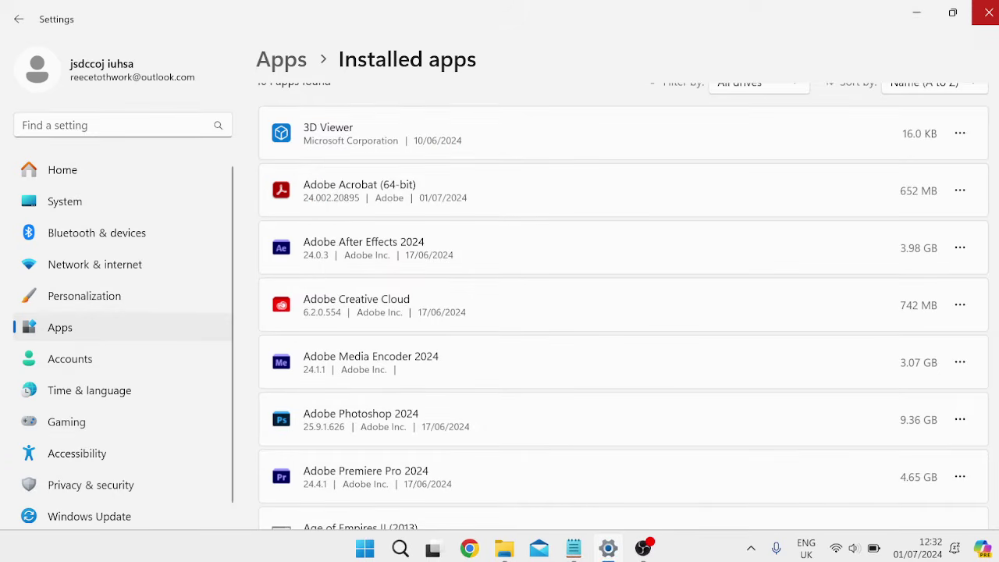
pyautogui.click(989, 13)
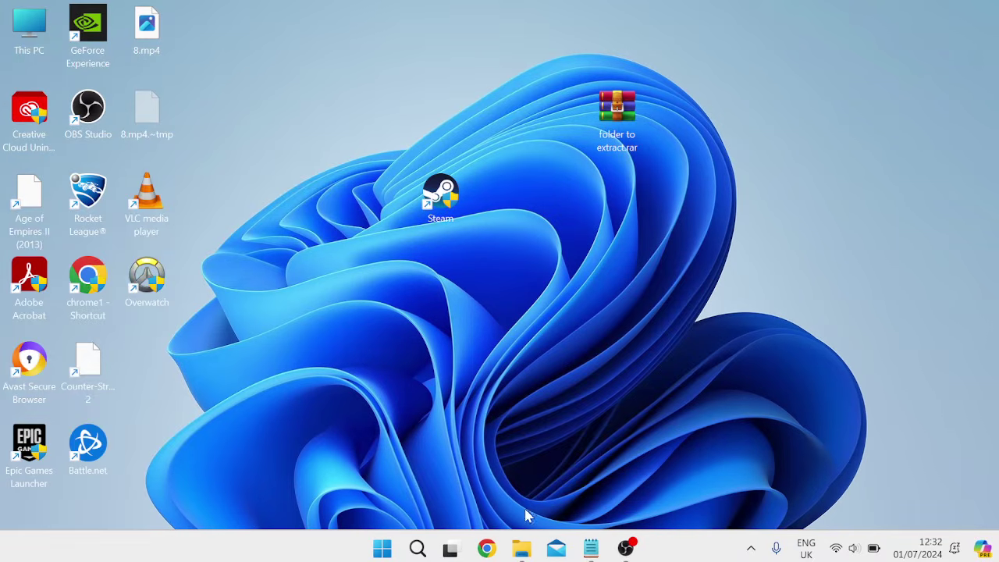
# Browse in a maximized File Explorer window to the Program Files > Adobe > Acrobat DC > Acrobat folder on the C: drive.
pyautogui.click(523, 549)
pyautogui.moveTo(299, 240); pyautogui.dragTo(299, 324)
pyautogui.click(241, 394)
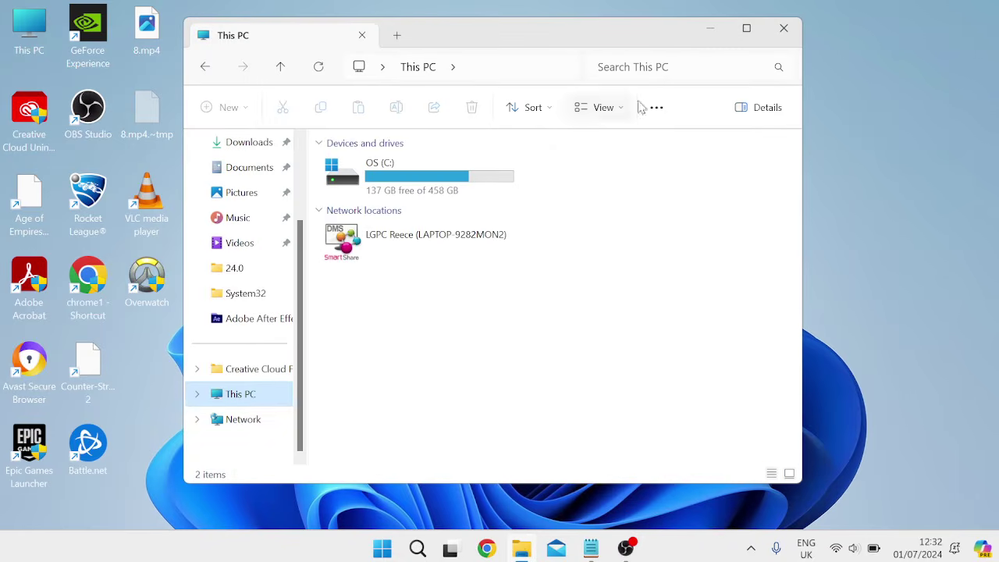
pyautogui.click(746, 28)
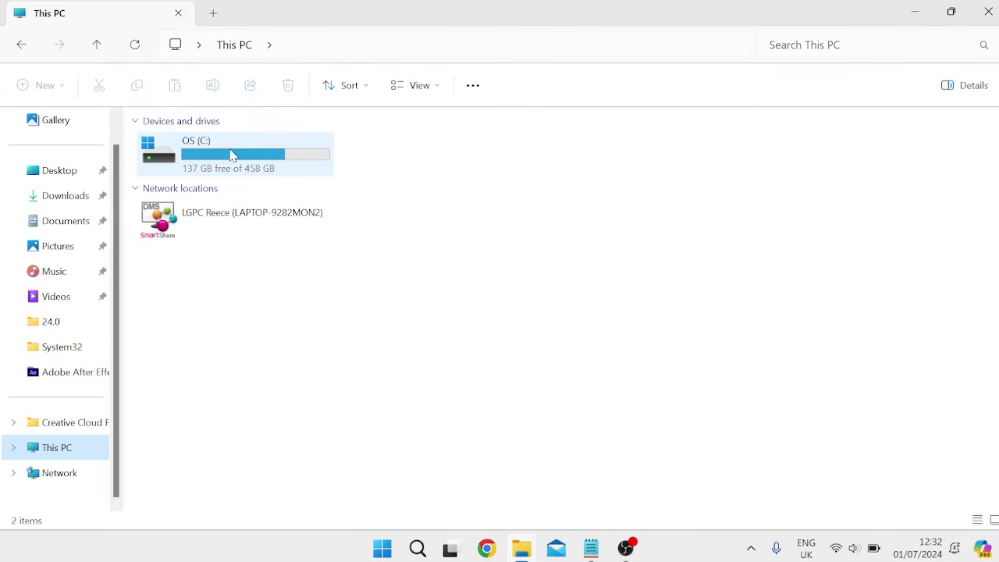
pyautogui.doubleClick(231, 156)
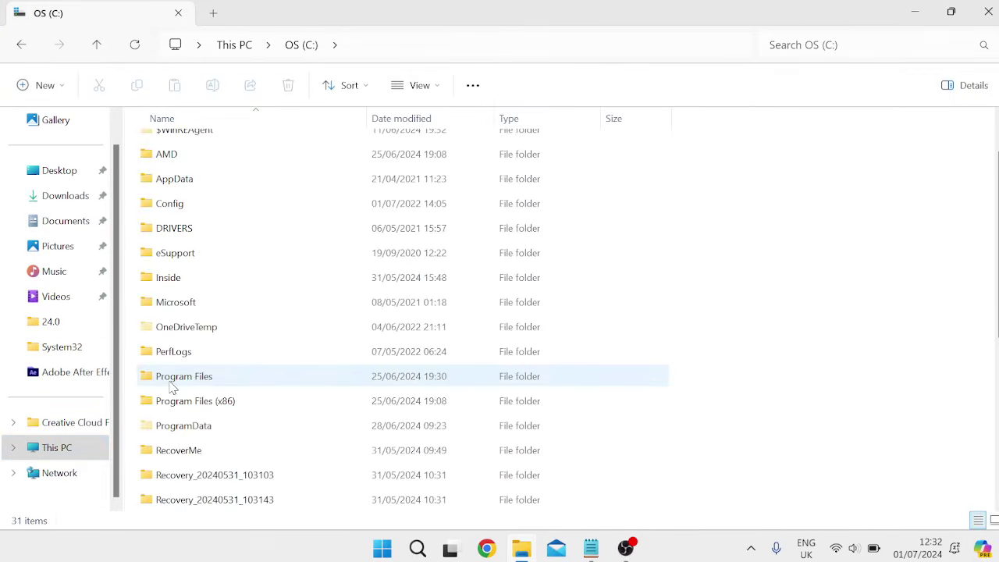
pyautogui.click(173, 388)
pyautogui.doubleClick(173, 388)
pyautogui.doubleClick(211, 147)
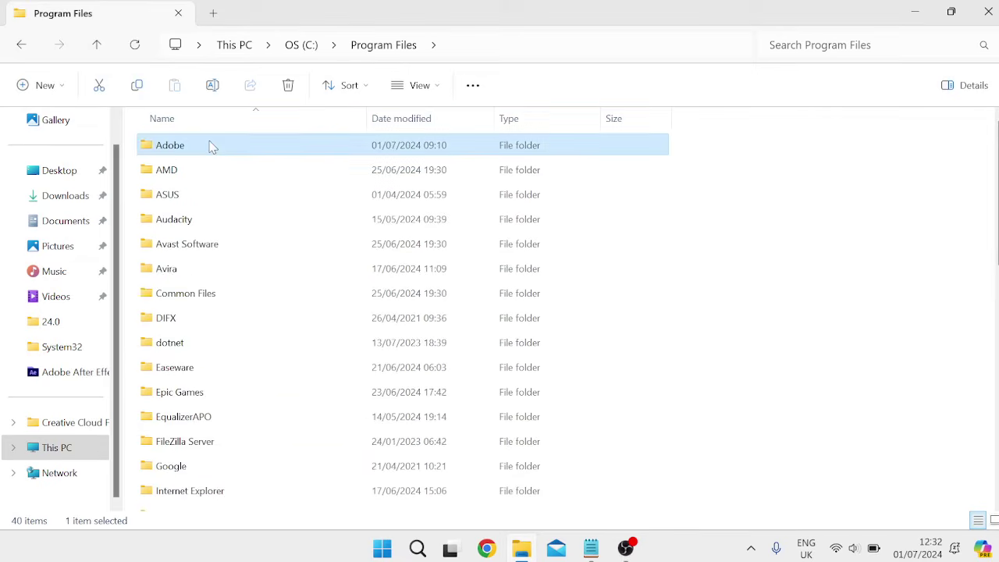
pyautogui.doubleClick(162, 148)
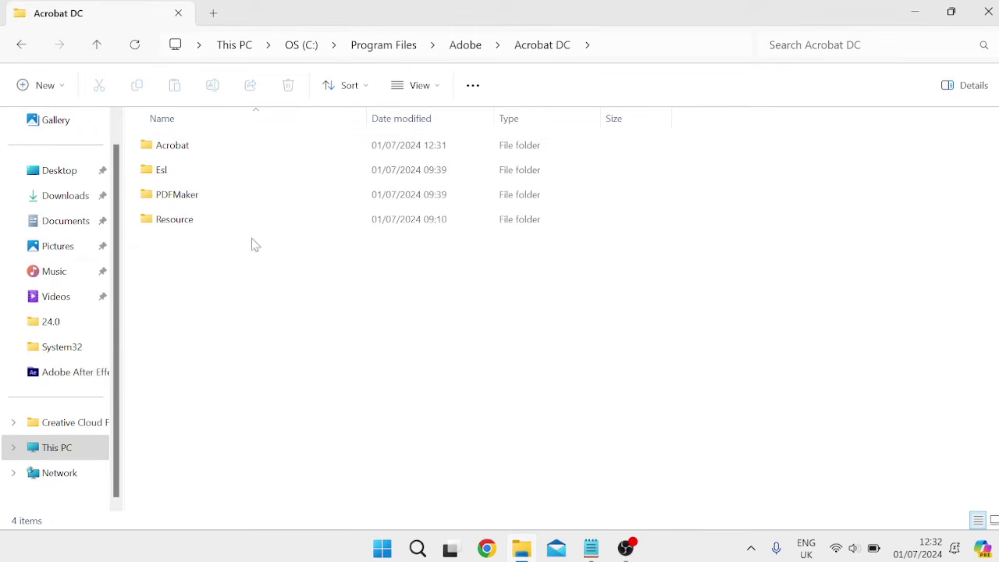
pyautogui.doubleClick(160, 147)
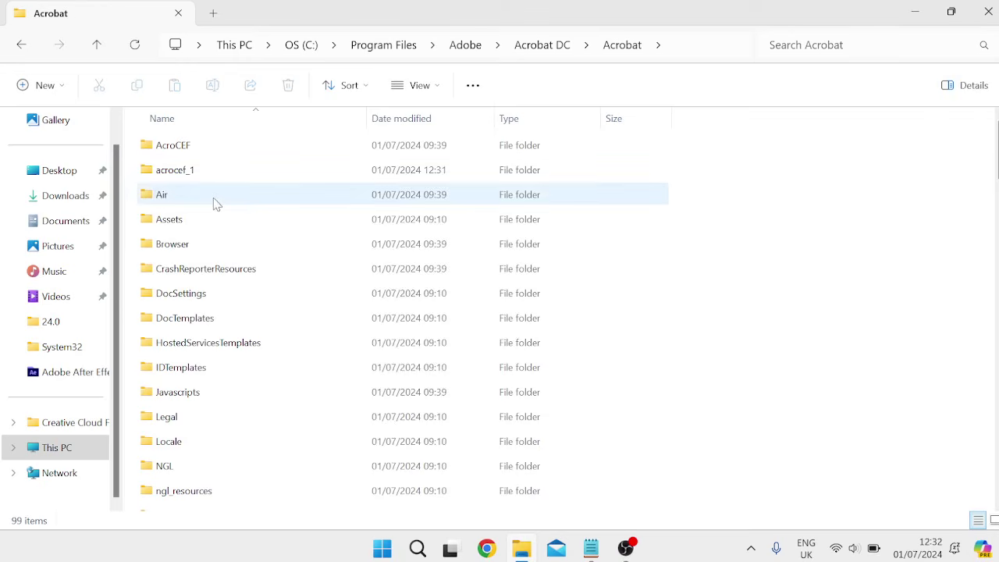
# Delete everything inside the plug_ins3d folder and close File Explorer.
pyautogui.press('p')
pyautogui.press('p')
pyautogui.scroll(-2, 249, 237)
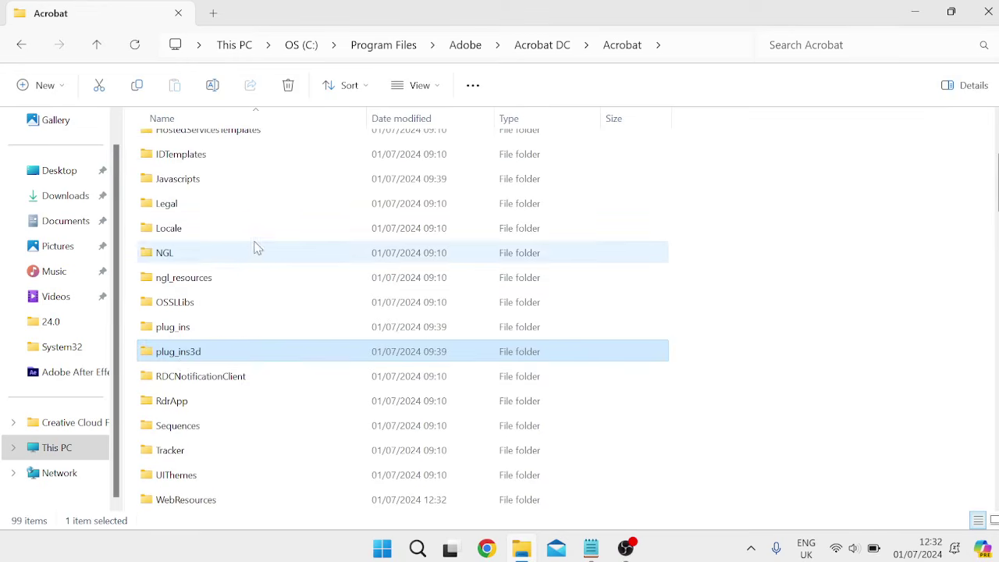
pyautogui.doubleClick(148, 355)
pyautogui.moveTo(310, 437); pyautogui.dragTo(150, 149)
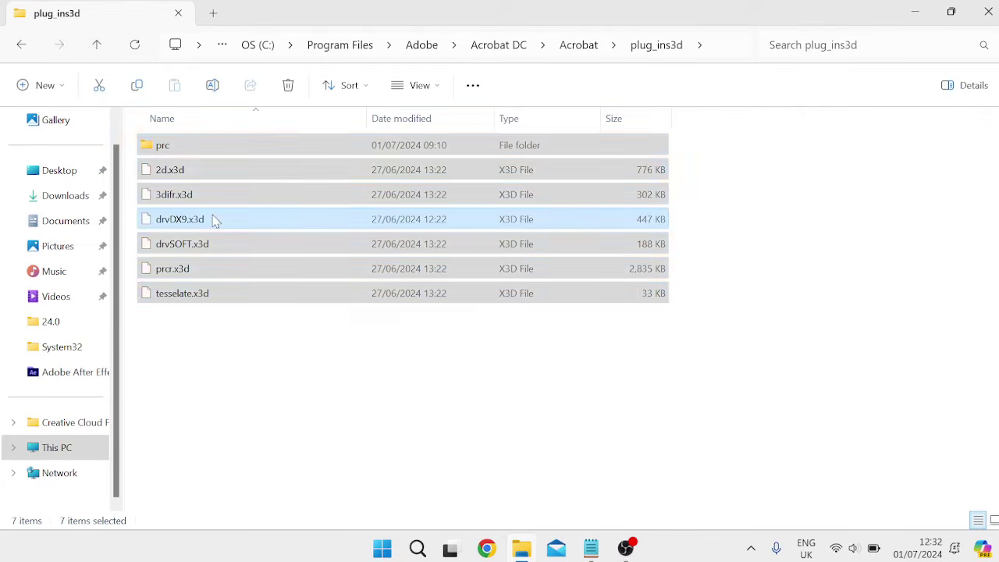
pyautogui.rightClick(216, 221)
pyautogui.click(331, 156)
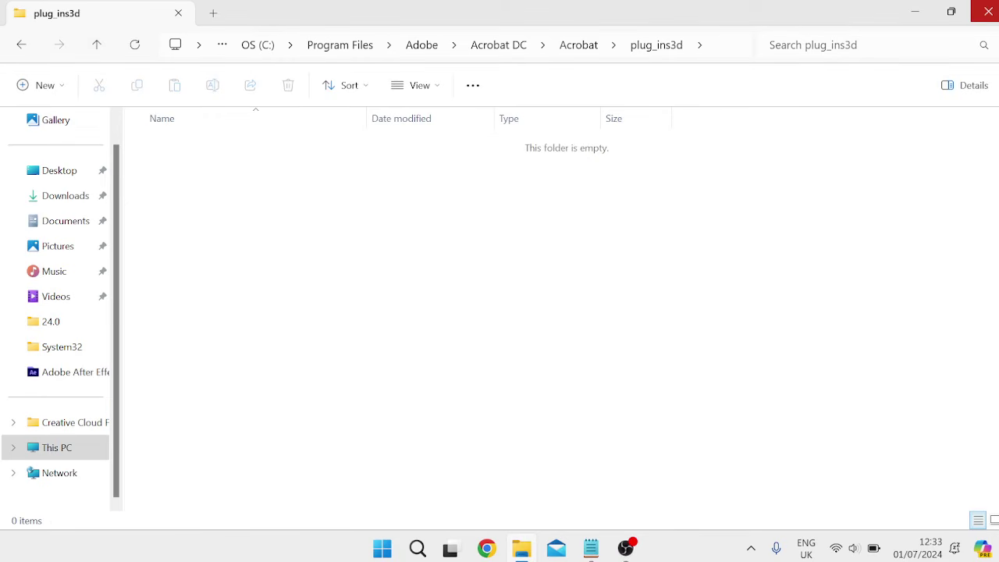
pyautogui.click(987, 11)
# Find the Run app through the Windows search and use it to open the appdata folder.
pyautogui.press('super')
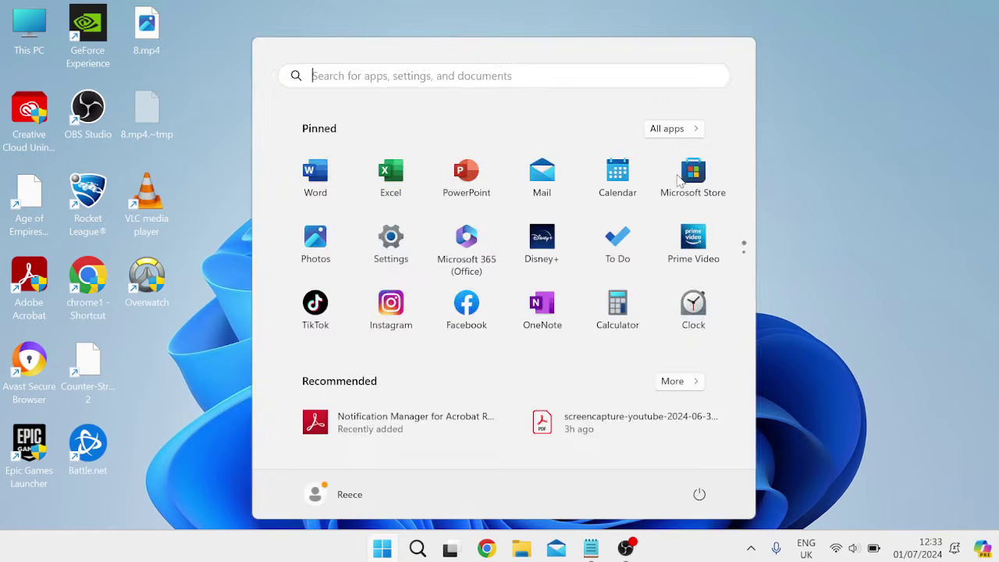
pyautogui.write('run')
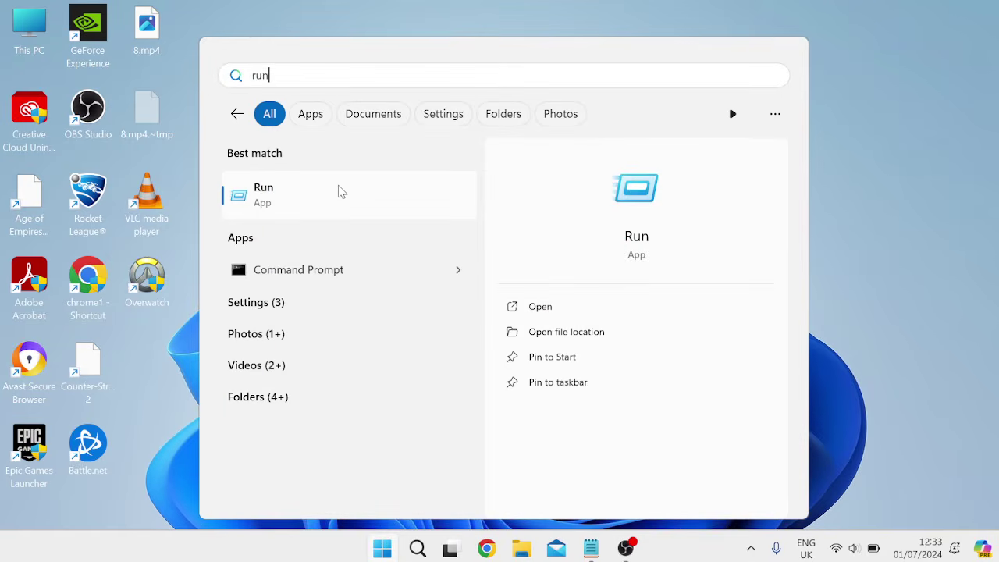
pyautogui.click(341, 191)
pyautogui.write('appdata')
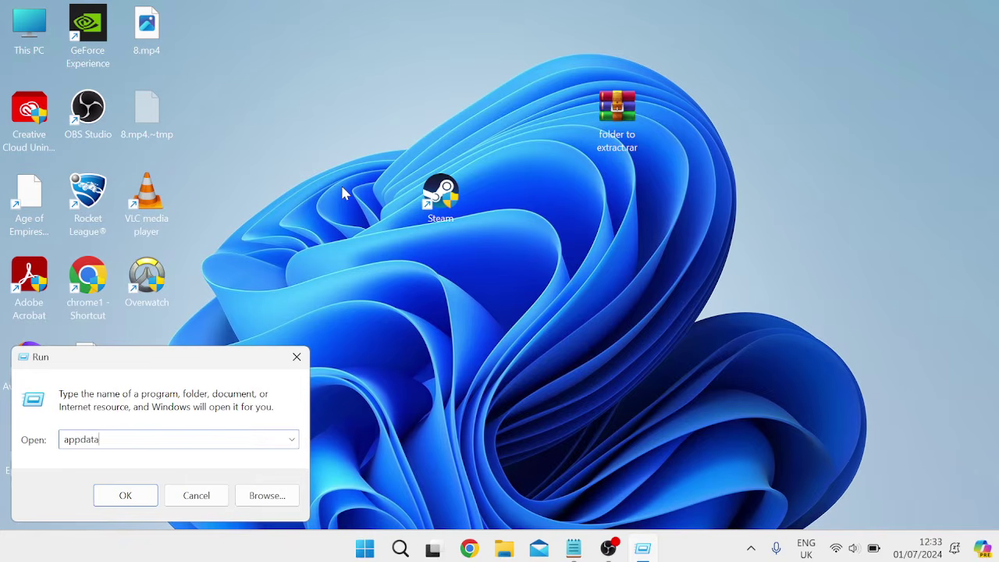
pyautogui.press('Return')
# Go to the Local > Adobe > Acrobat > DC > Cache folder inside AppData.
pyautogui.doubleClick(365, 171)
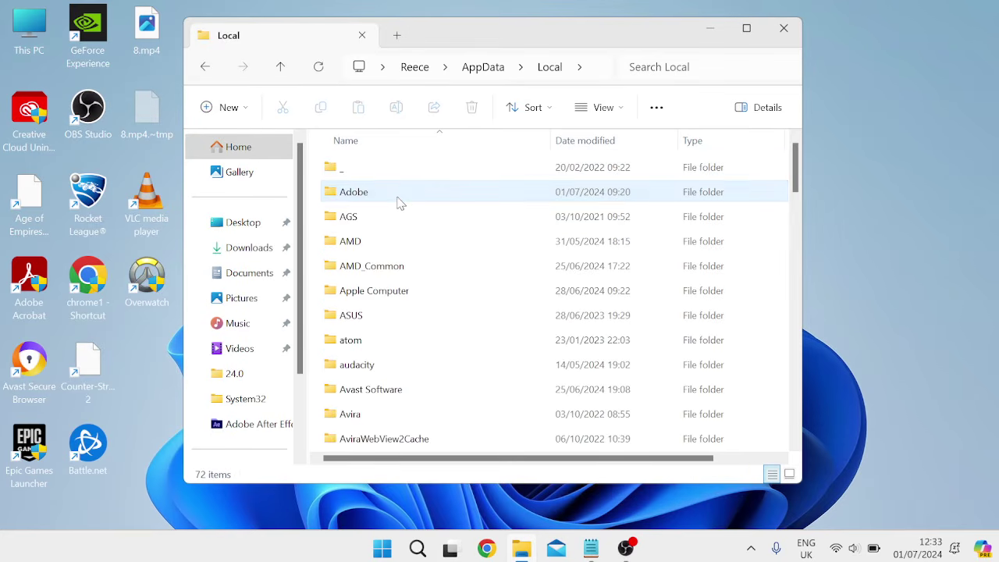
pyautogui.doubleClick(398, 202)
pyautogui.click(381, 175)
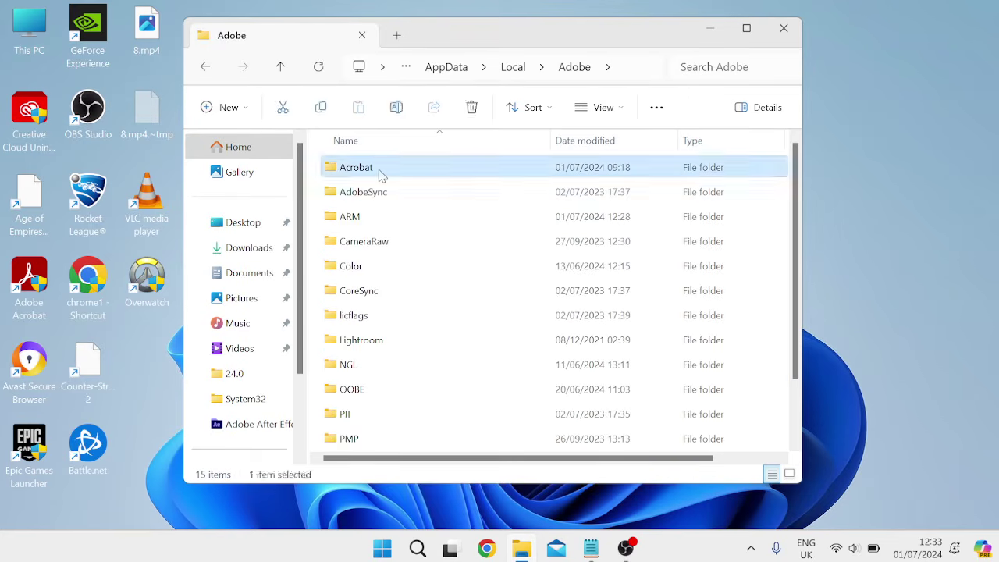
pyautogui.doubleClick(381, 175)
pyautogui.doubleClick(357, 171)
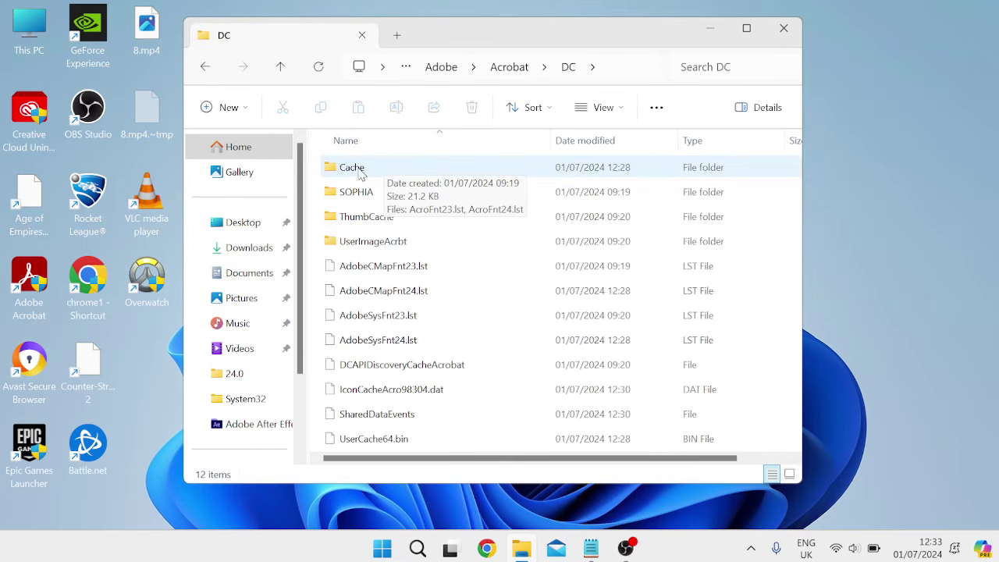
pyautogui.doubleClick(359, 173)
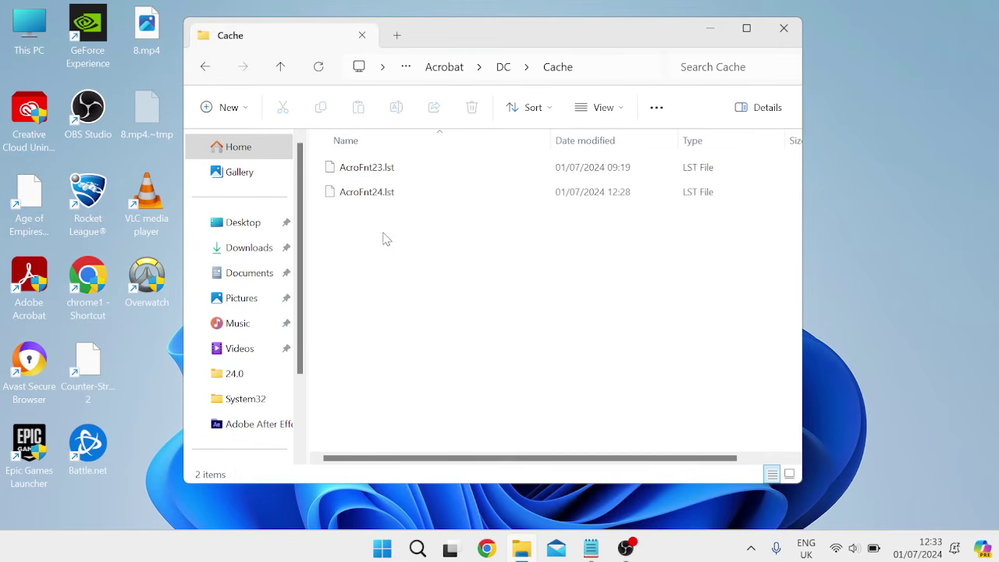
# Delete both AcroFnt .lst files from Acrobat's Cache folder and close the folder window.
pyautogui.moveTo(464, 361); pyautogui.dragTo(366, 171)
pyautogui.rightClick(376, 174)
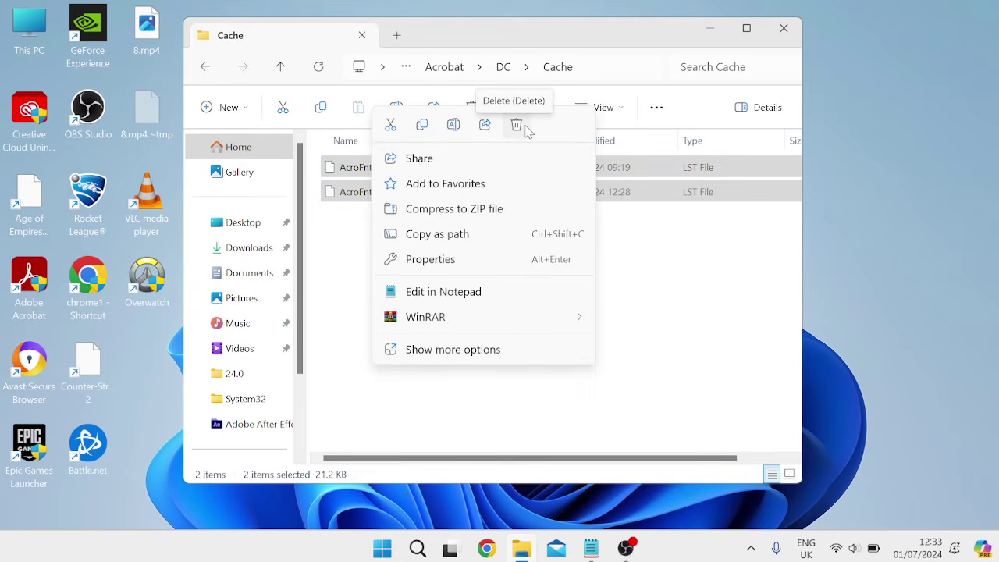
pyautogui.click(516, 128)
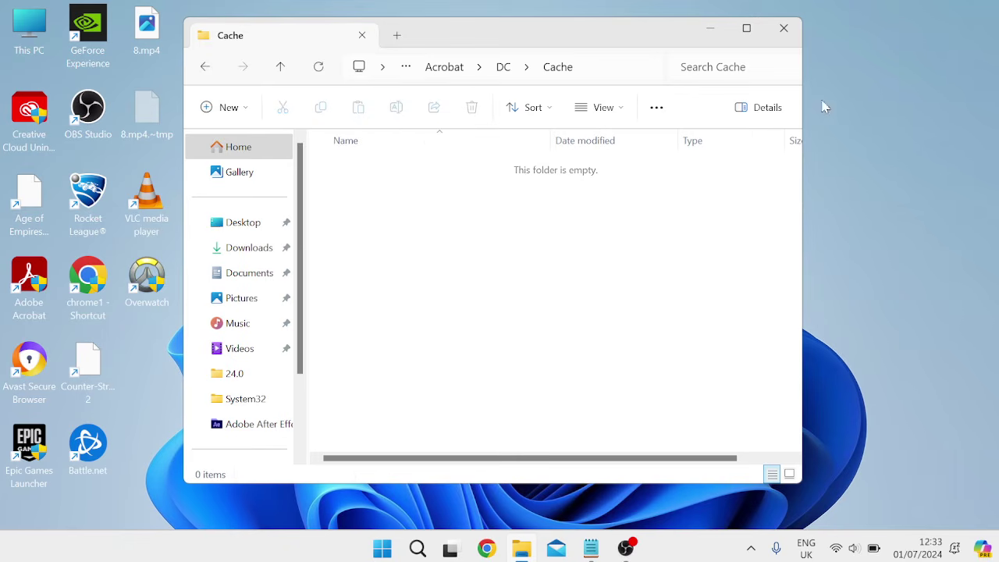
pyautogui.click(784, 29)
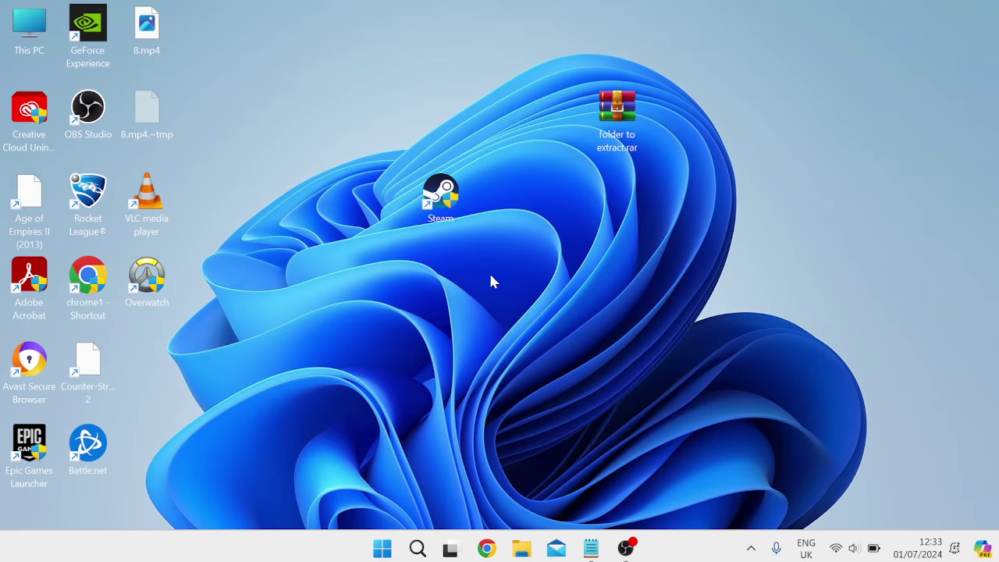
# Find Settings through the Windows search and open its Installed apps list.
pyautogui.press('super')
pyautogui.write('settings')
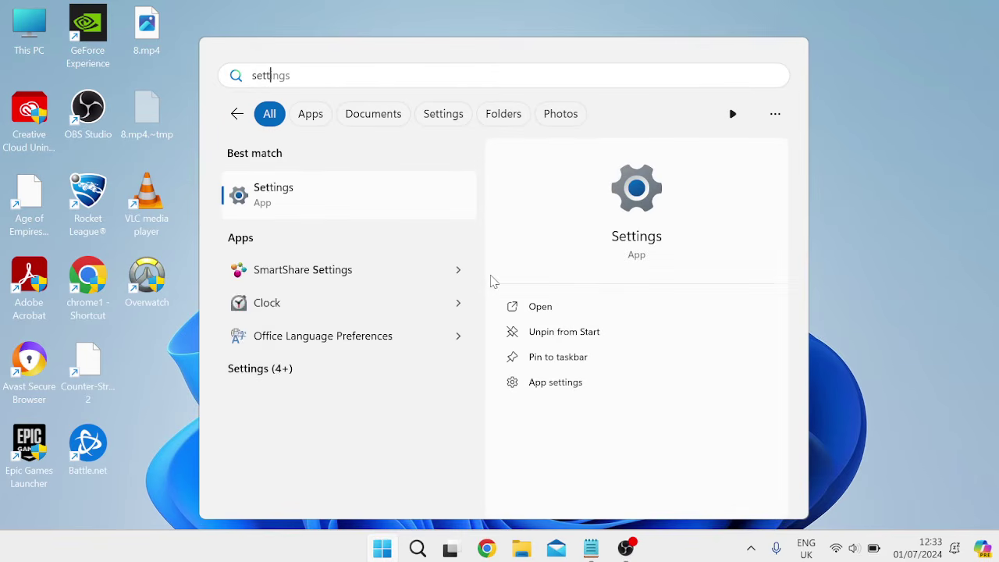
pyautogui.click(305, 201)
pyautogui.click(85, 338)
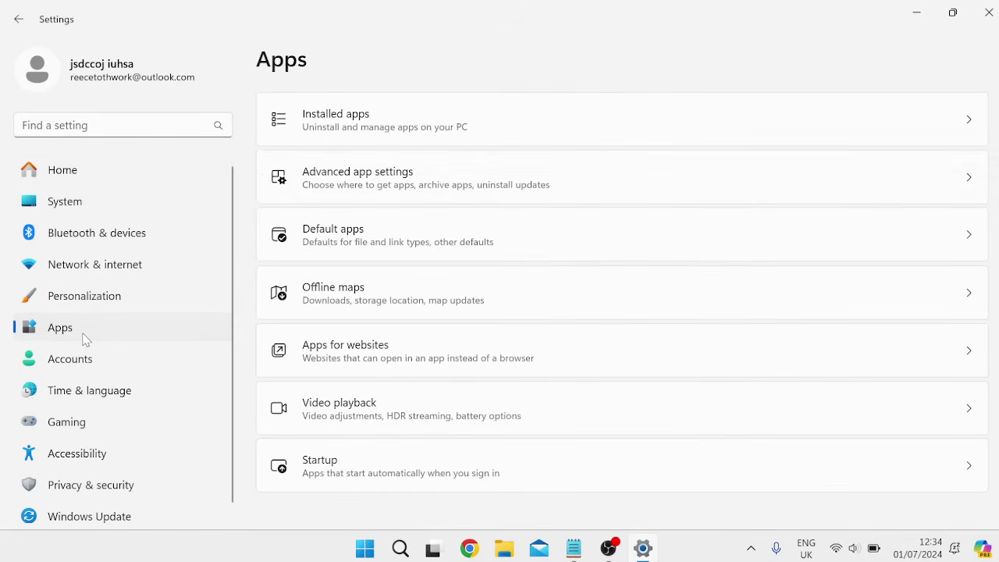
pyautogui.click(382, 129)
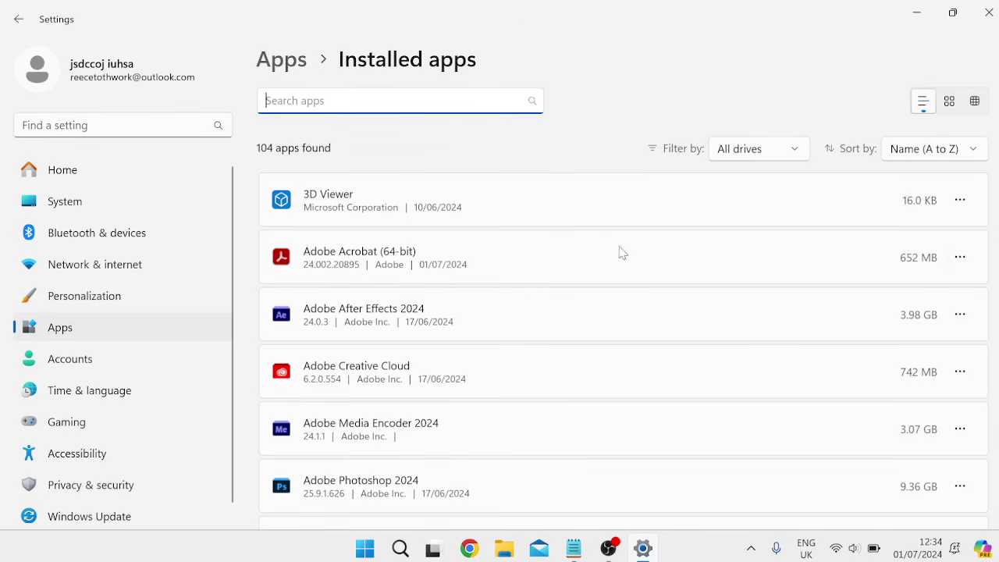
# Uninstall Adobe Acrobat (64-bit) along with its related info, and close Settings.
pyautogui.click(960, 258)
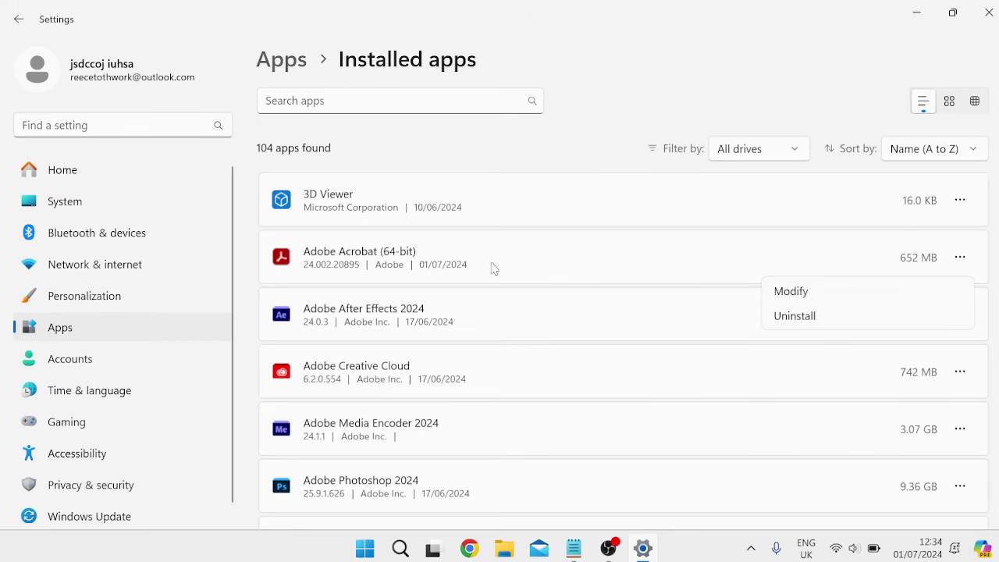
pyautogui.click(824, 326)
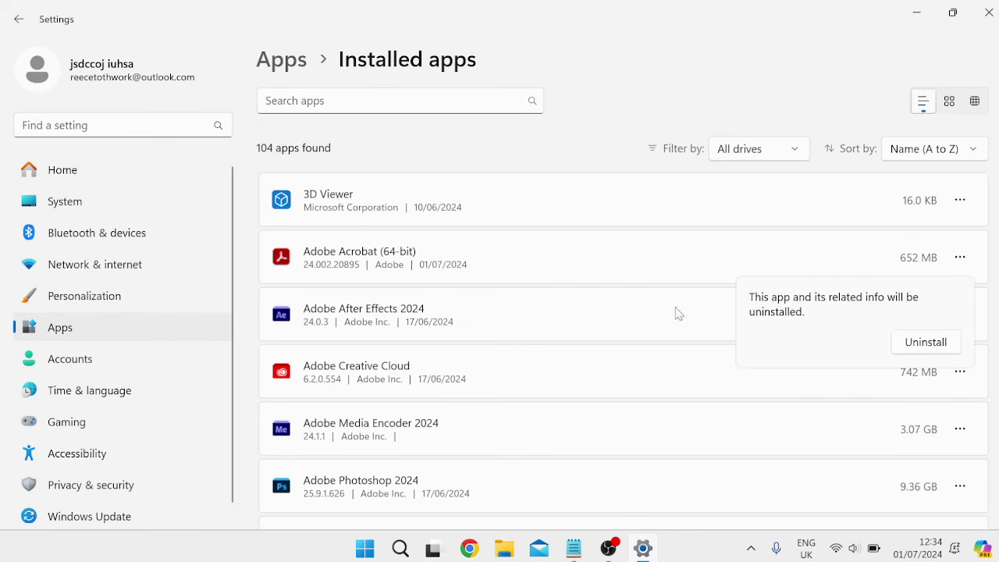
pyautogui.click(932, 343)
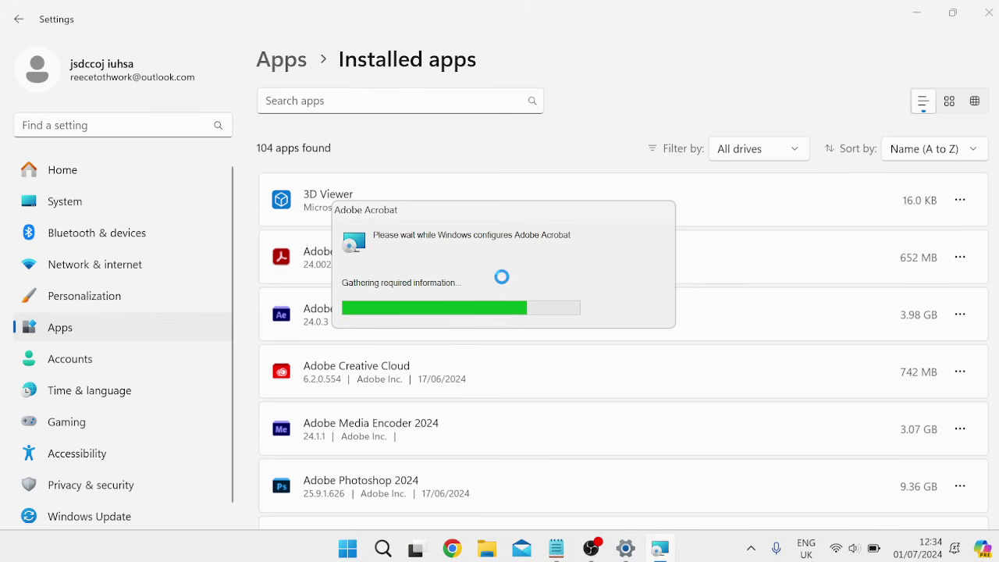
pyautogui.click(989, 8)
# Find the Microsoft Store by searching Windows for "windows store", and open its Apps section.
pyautogui.press('super')
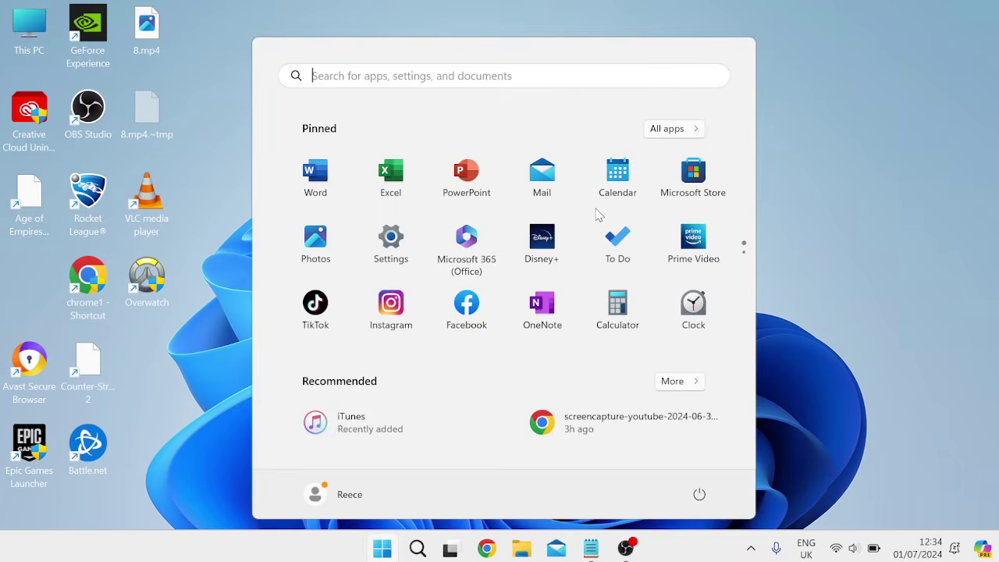
pyautogui.write('windows')
pyautogui.write('store')
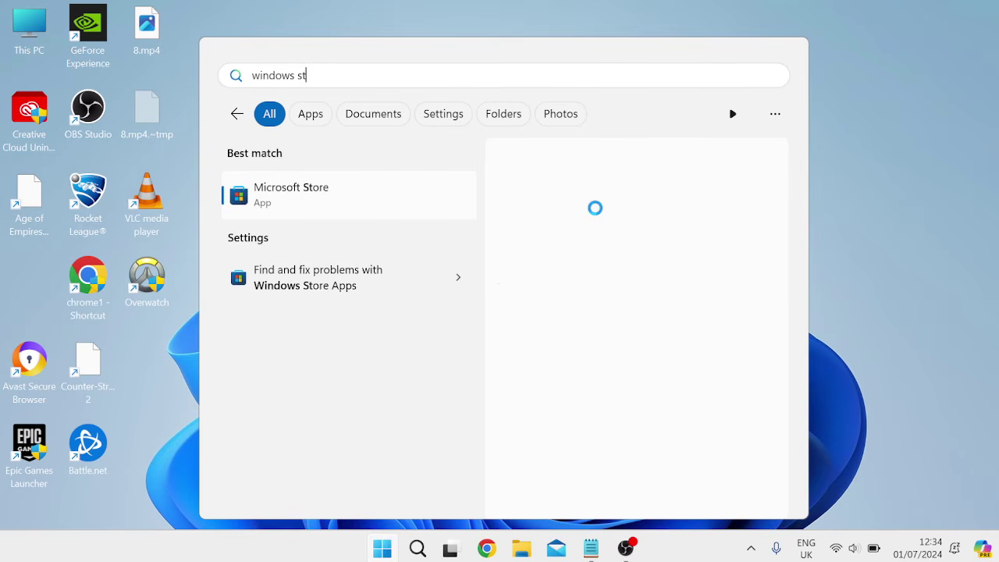
pyautogui.click(357, 200)
pyautogui.click(90, 135)
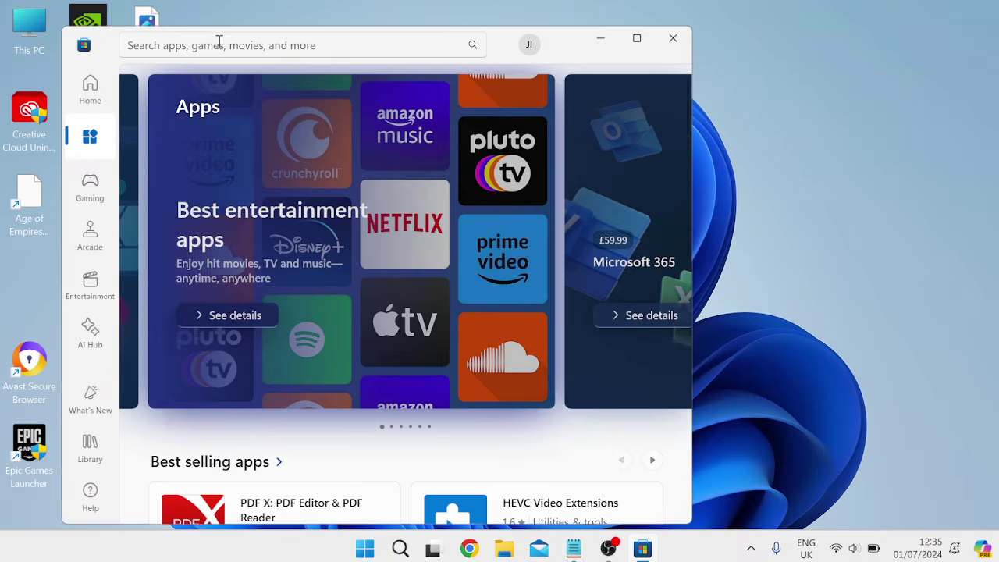
# Search the store for "acrobat" and install Adobe Acrobat Reader DC.
pyautogui.click(221, 43)
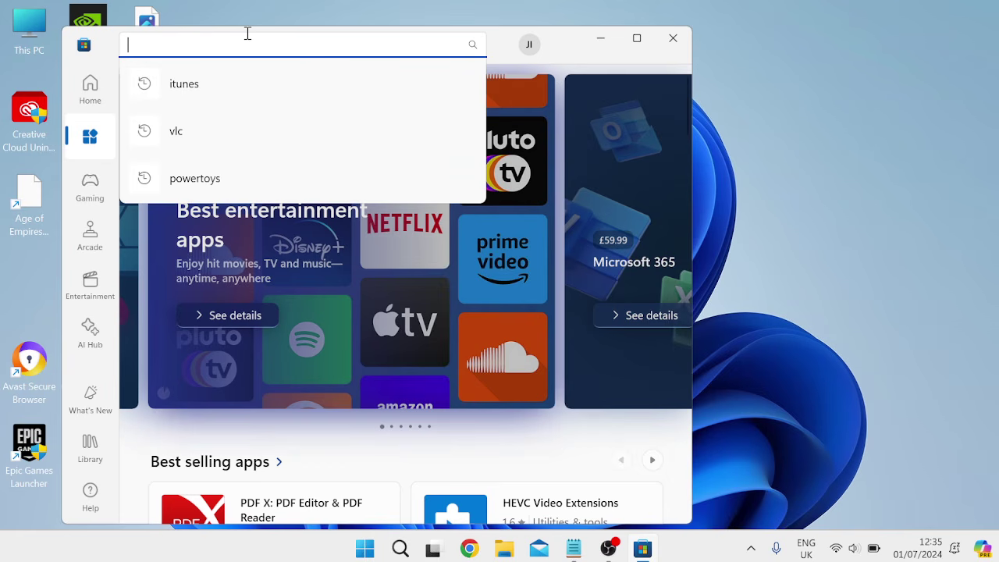
pyautogui.write('acrobat')
pyautogui.press('Return')
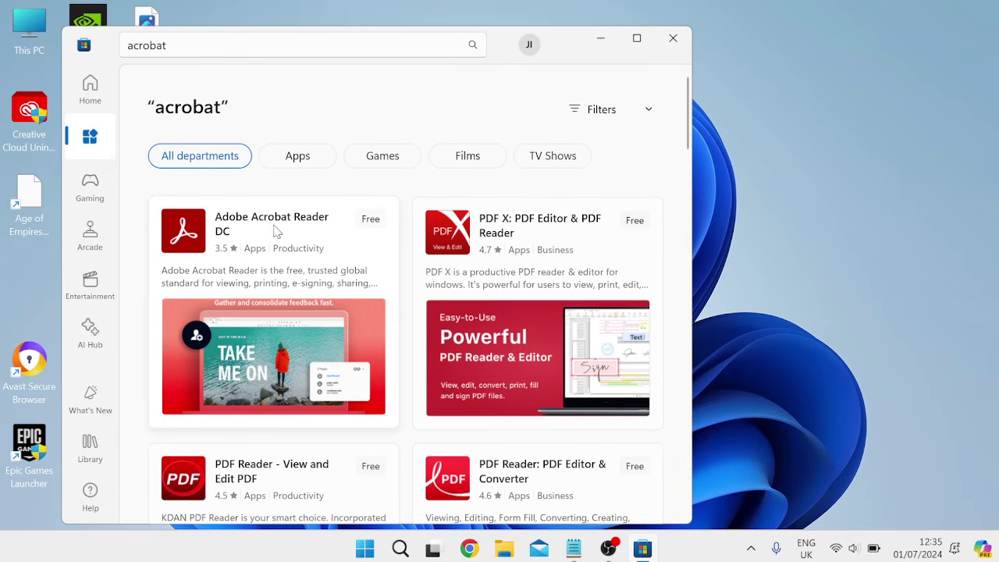
pyautogui.click(341, 227)
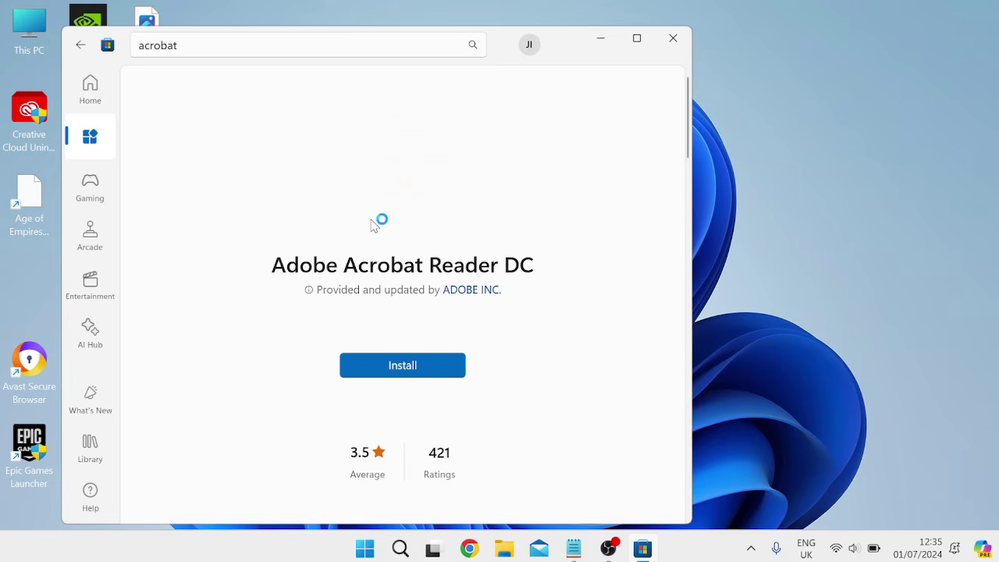
pyautogui.click(404, 371)
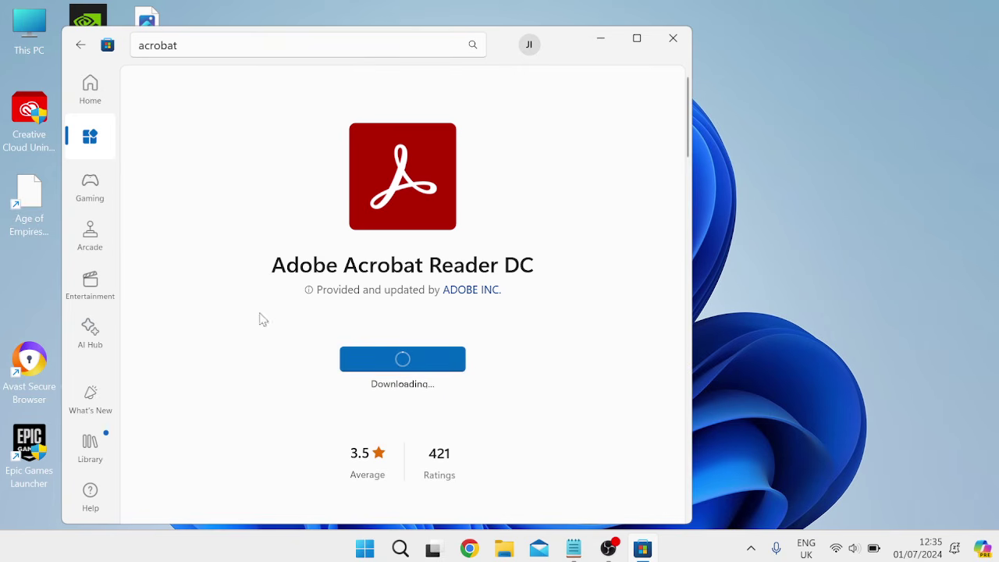